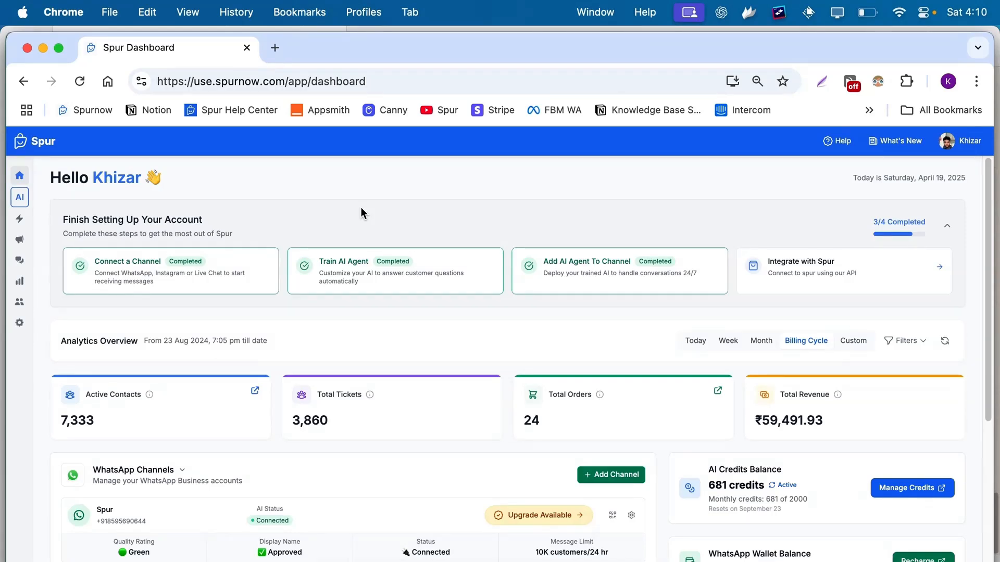
# Compare AI credits for AI Start, AI Accelerate (12,000) and AI Max (40,000) on the Update Plan page.
pyautogui.click(19, 323)
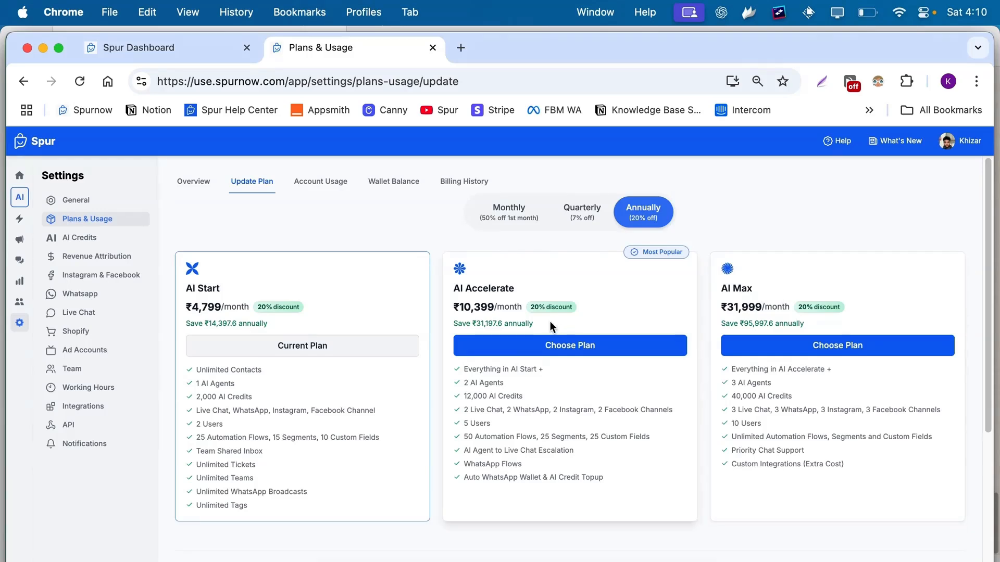
pyautogui.tripleClick(232, 397)
pyautogui.tripleClick(515, 396)
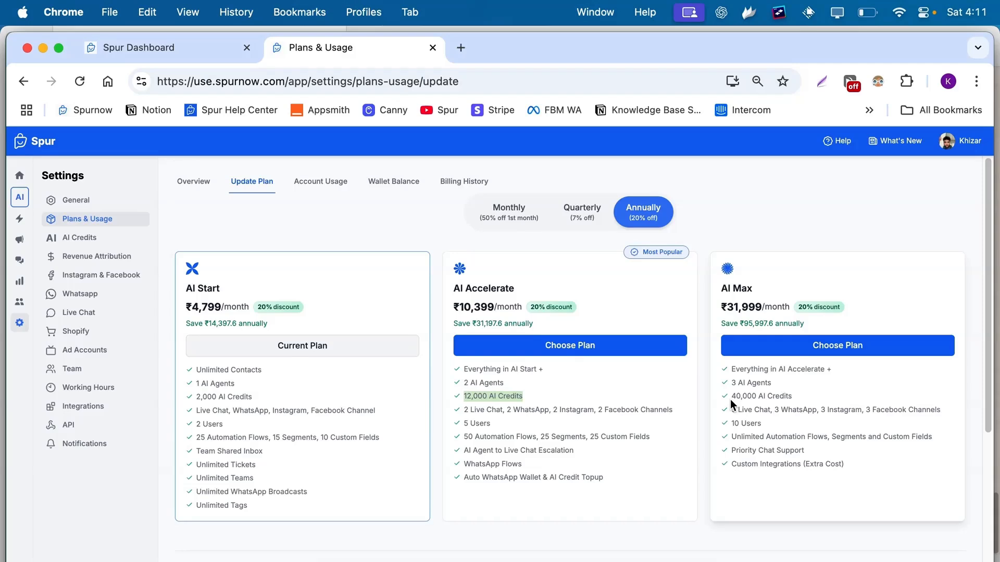
# Create a new AI agent with the name 'Spur Expert'.
pyautogui.click(21, 203)
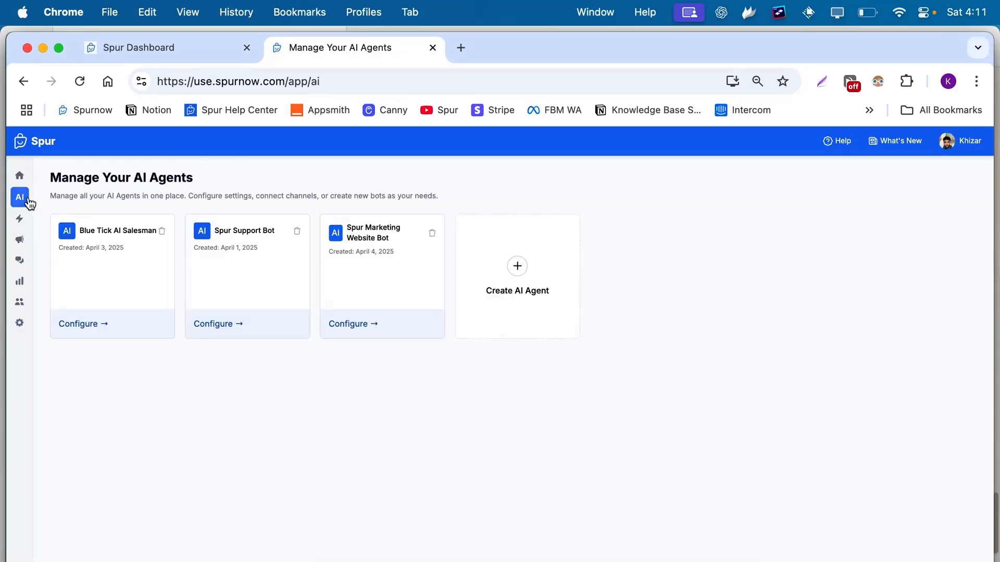
pyautogui.click(536, 255)
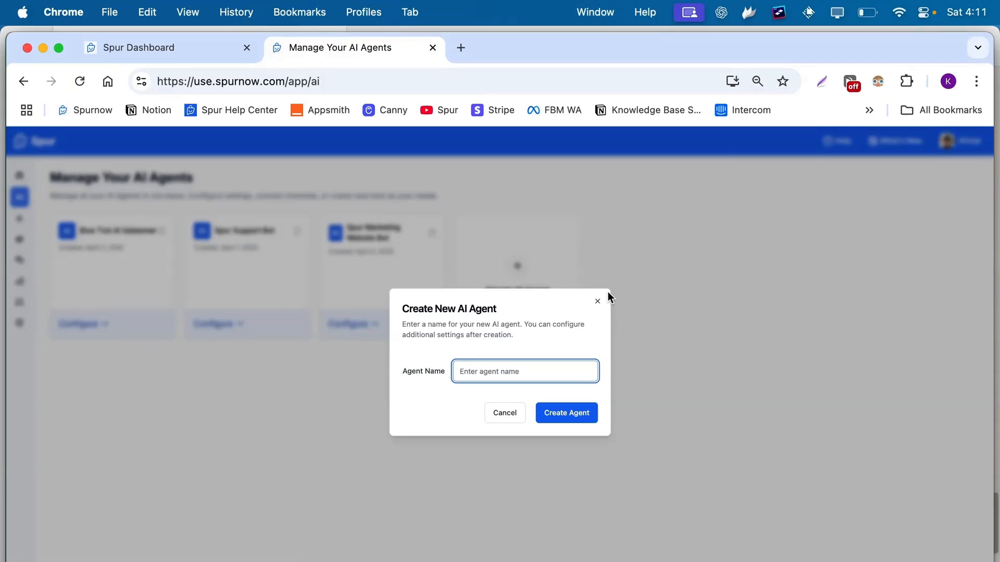
pyautogui.write('Spur Expert')
pyautogui.click(572, 408)
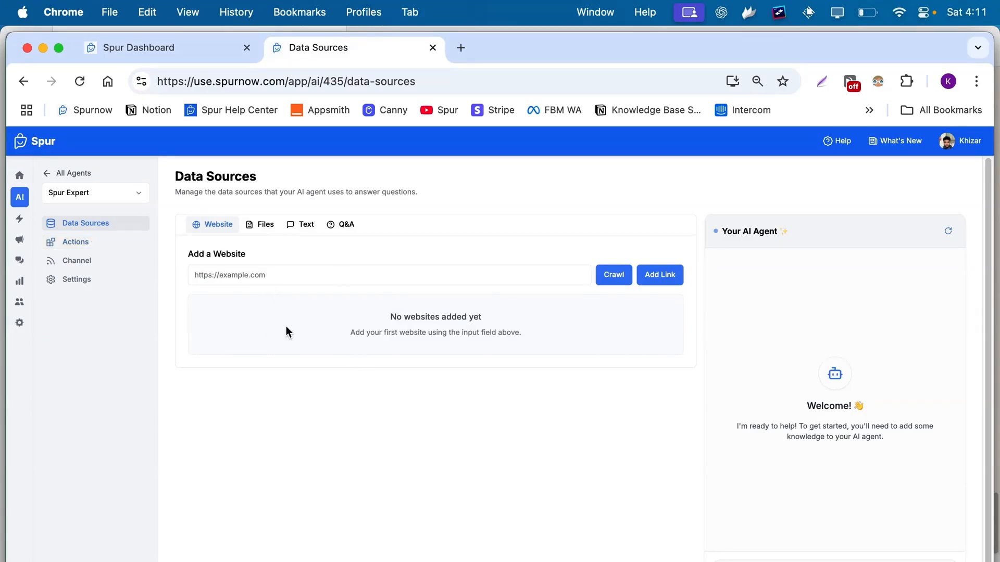
# Crawl spurnow.com as a website data source, queuing its 71 pages.
pyautogui.click(265, 278)
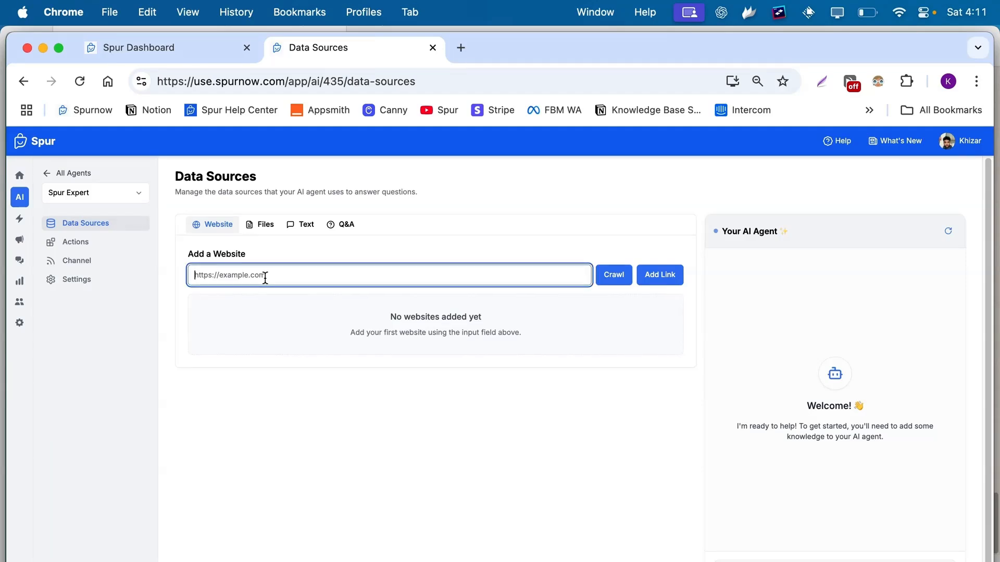
pyautogui.write('spurnow.com')
pyautogui.click(614, 275)
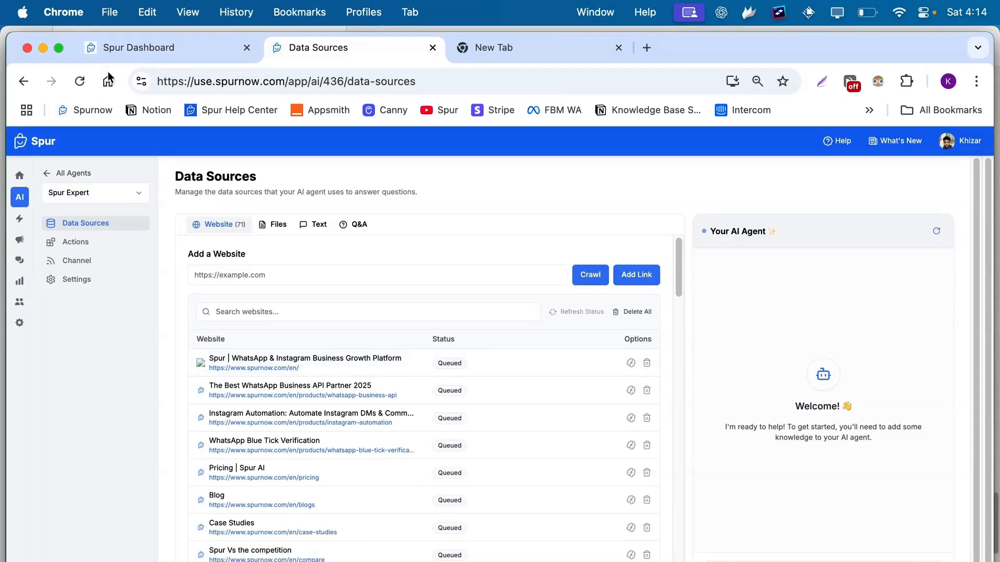
# Refresh the agent preview chat, then view the Files and Text data-source sections.
pyautogui.click(936, 231)
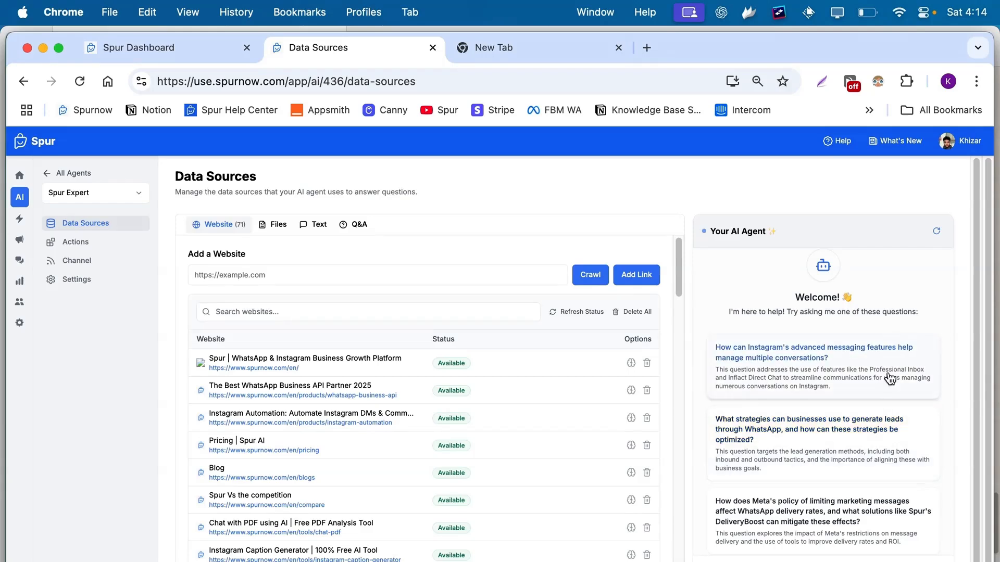
pyautogui.click(278, 225)
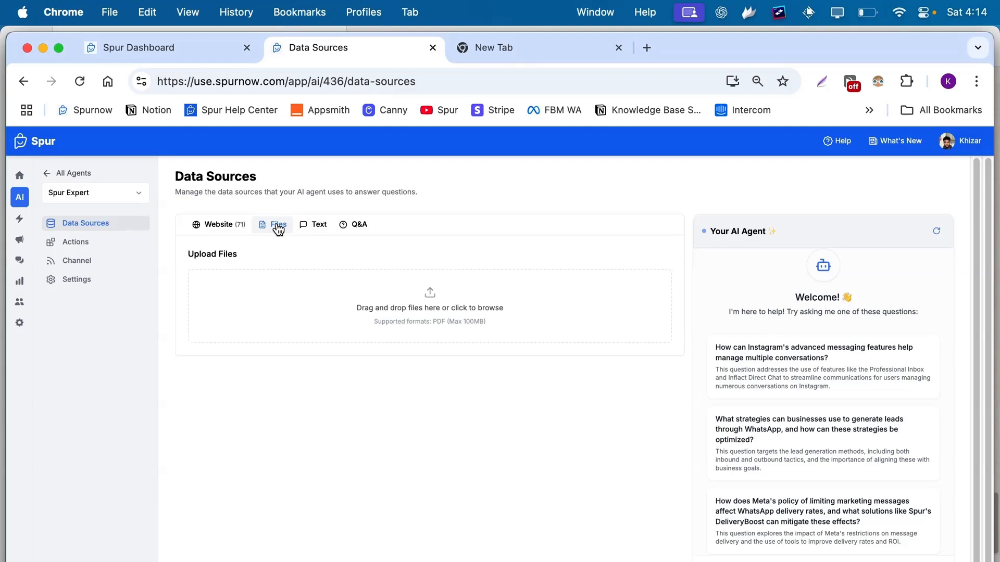
pyautogui.click(316, 226)
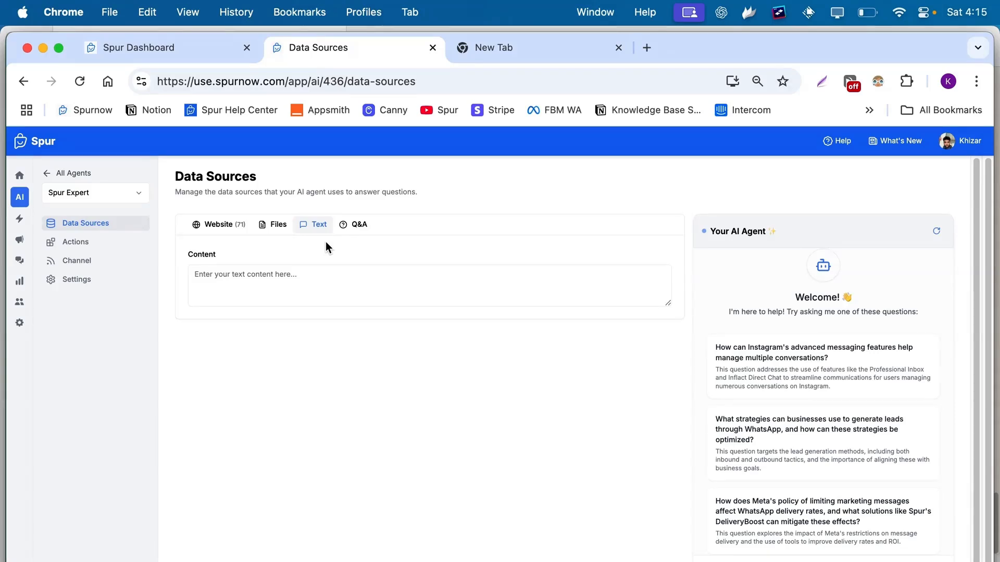
# Add text knowledge saying customized home decor solutions cost 12000 rupees, then view Q&A pairs.
pyautogui.click(317, 278)
pyautogui.write('We o')
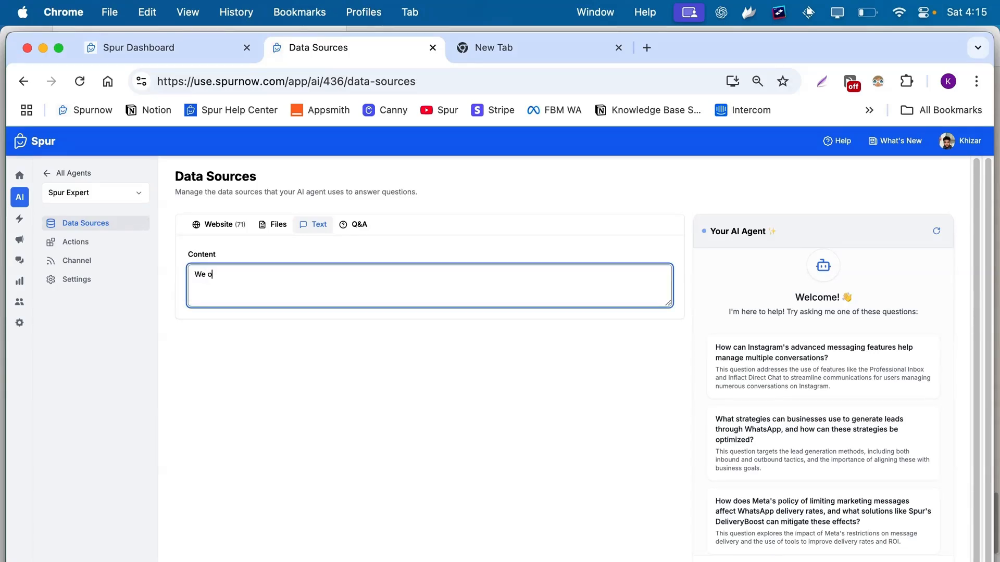
pyautogui.write('ffer customized home decor')
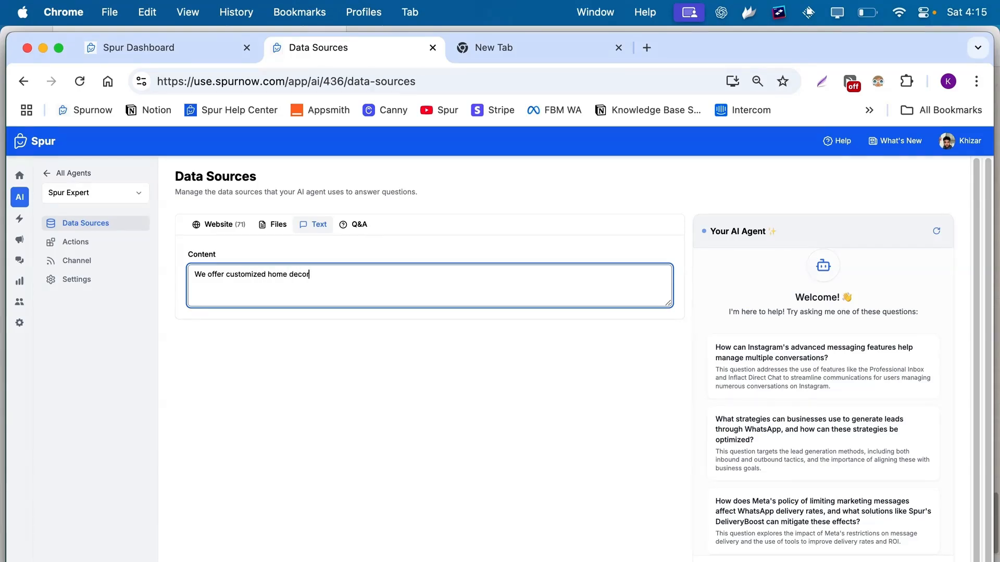
pyautogui.write(' silolutions for 120000')
pyautogui.press('BackSpace')
pyautogui.write('rupees.')
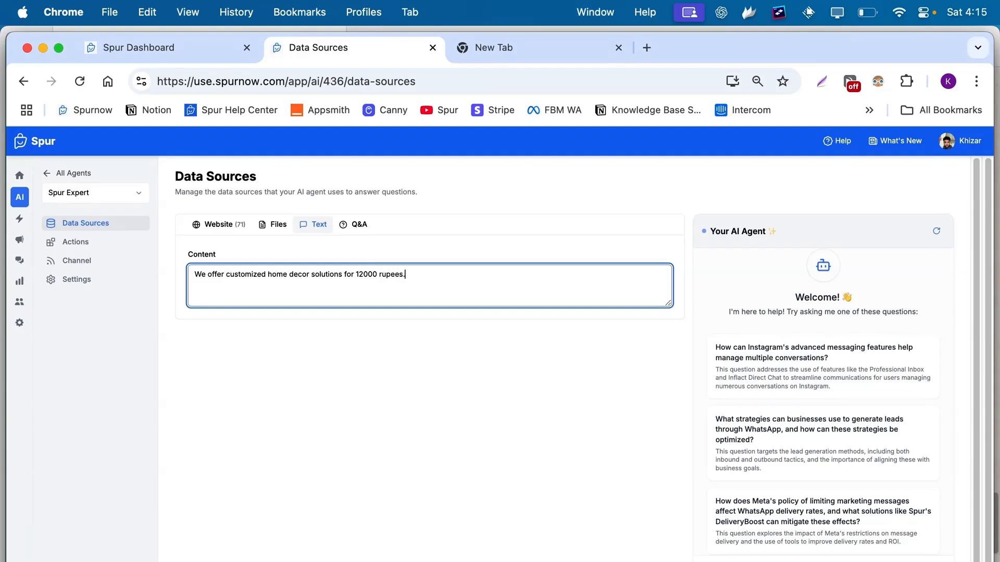
pyautogui.click(634, 517)
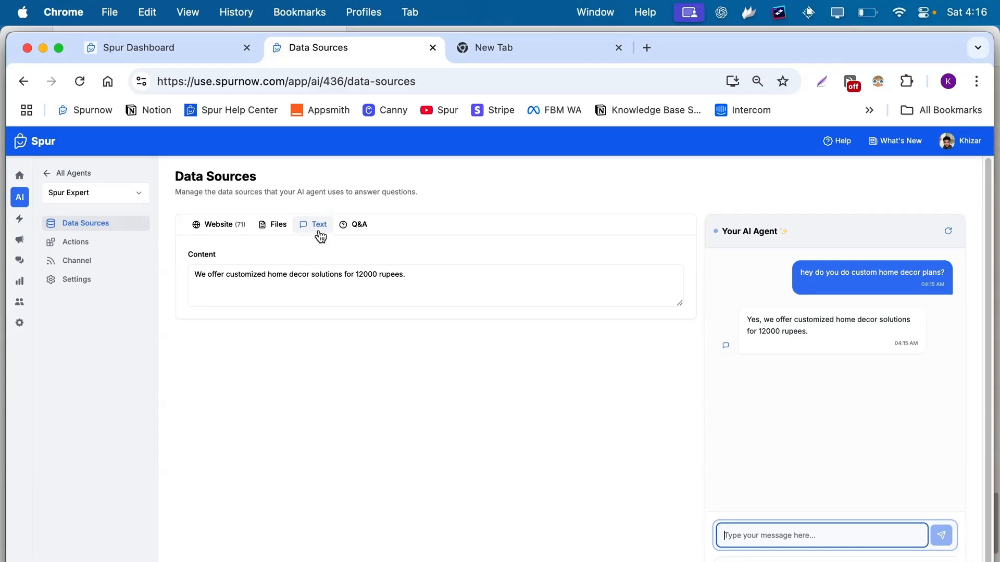
pyautogui.click(359, 224)
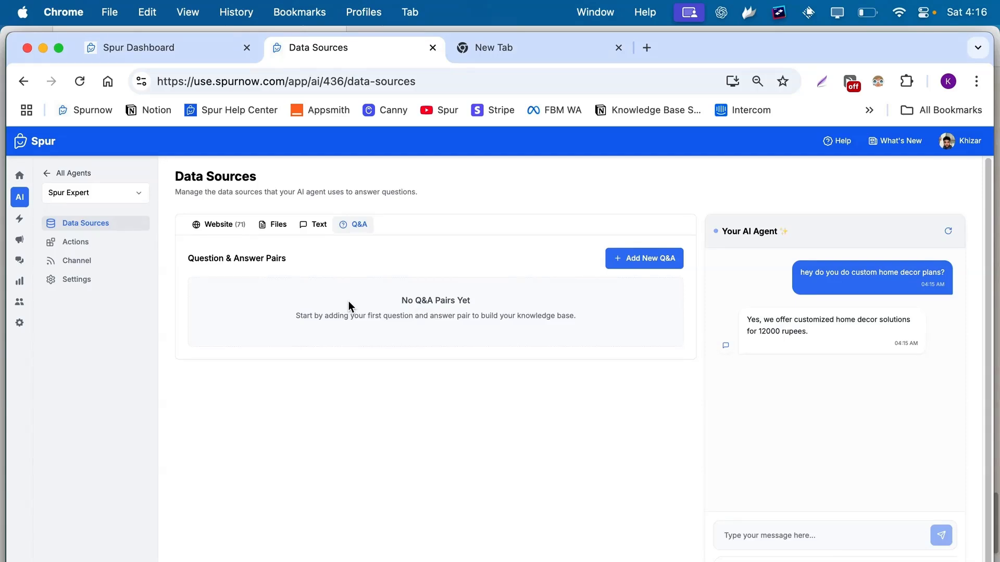
# Add a Q&A pair: 'what fabric do you use for X product?' answered 'Linen is what we use.'.
pyautogui.click(613, 260)
pyautogui.write('what')
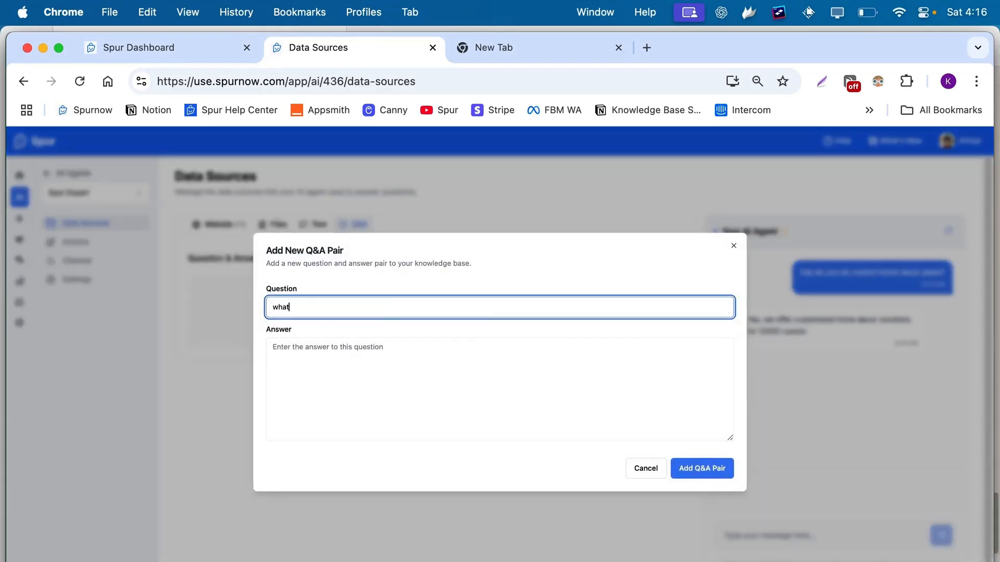
pyautogui.write(' fabric do you use for X product?')
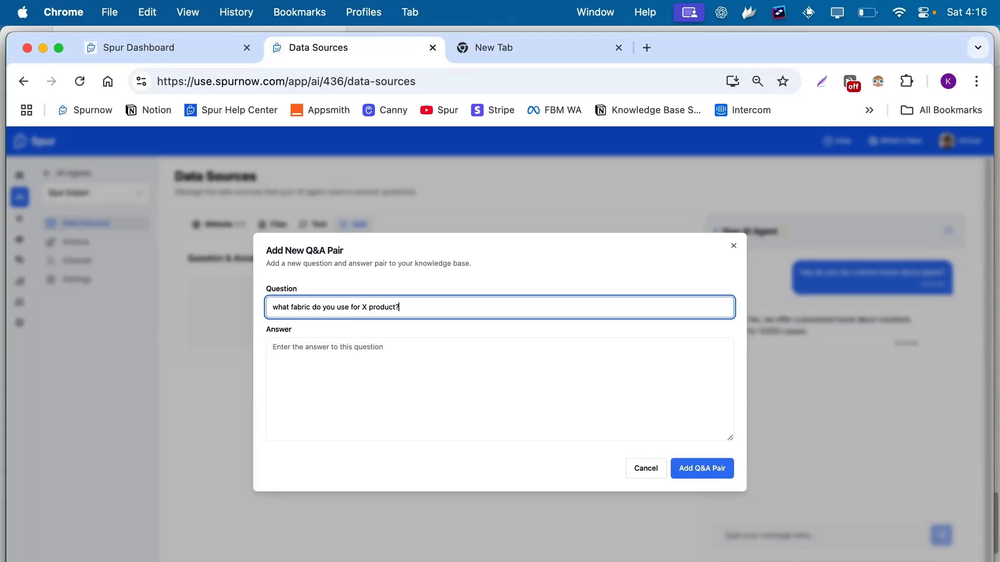
pyautogui.click(348, 361)
pyautogui.write('Linen ')
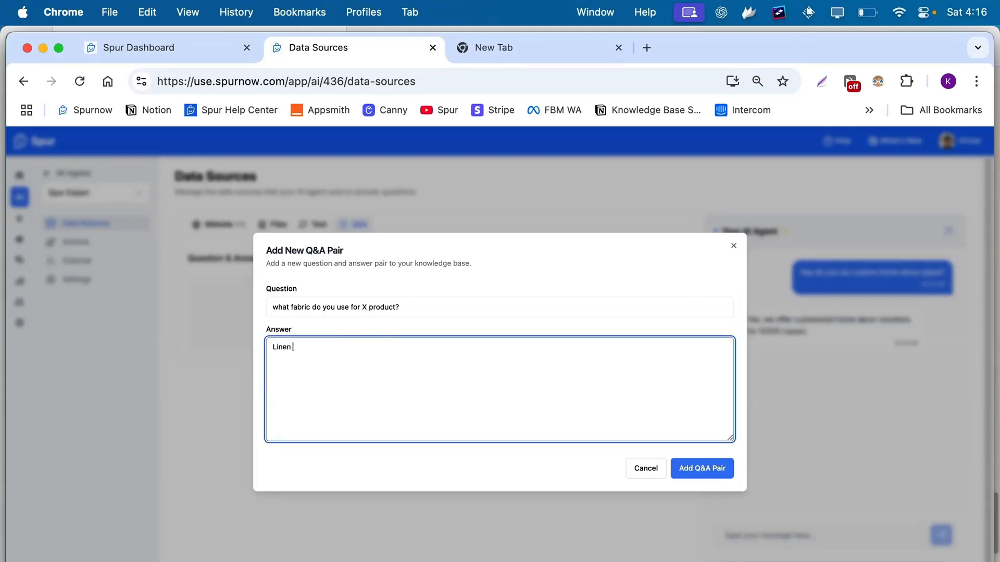
pyautogui.write('is what we use.')
pyautogui.click(715, 469)
# Ask the preview agent 'what is product x's fabric?' to test the answer.
pyautogui.click(795, 541)
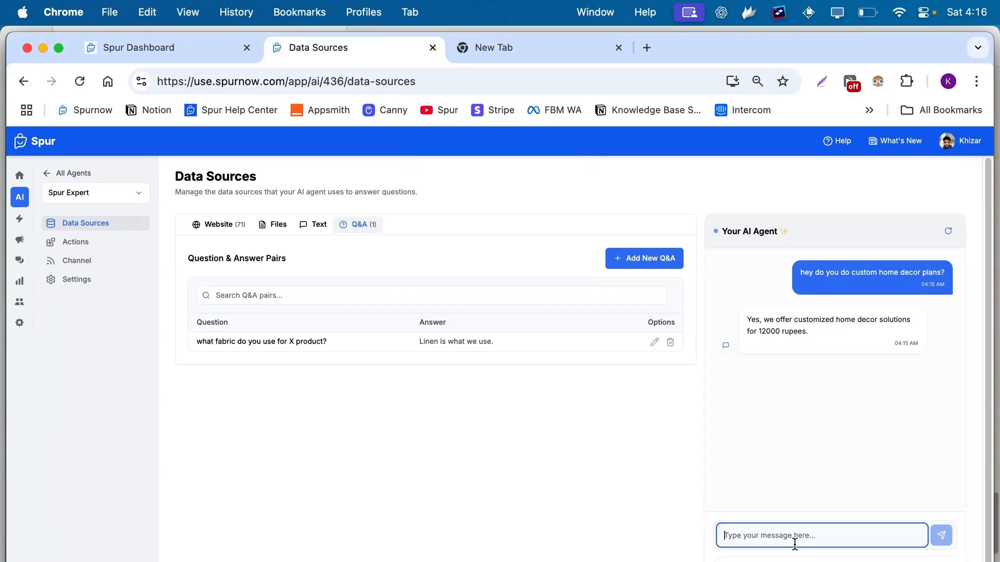
pyautogui.write('what is prod')
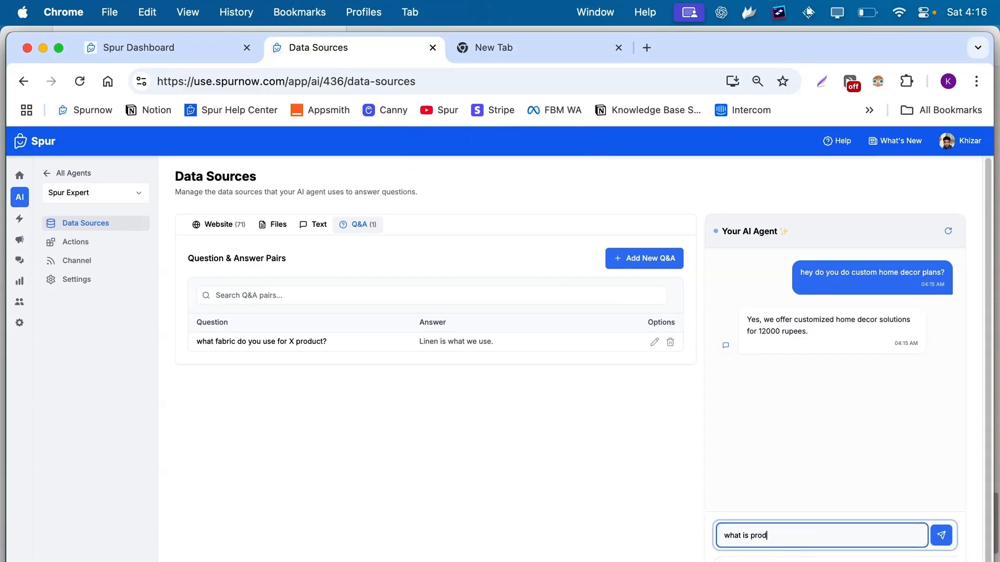
pyautogui.write("uct x's fabric?")
pyautogui.press('Return')
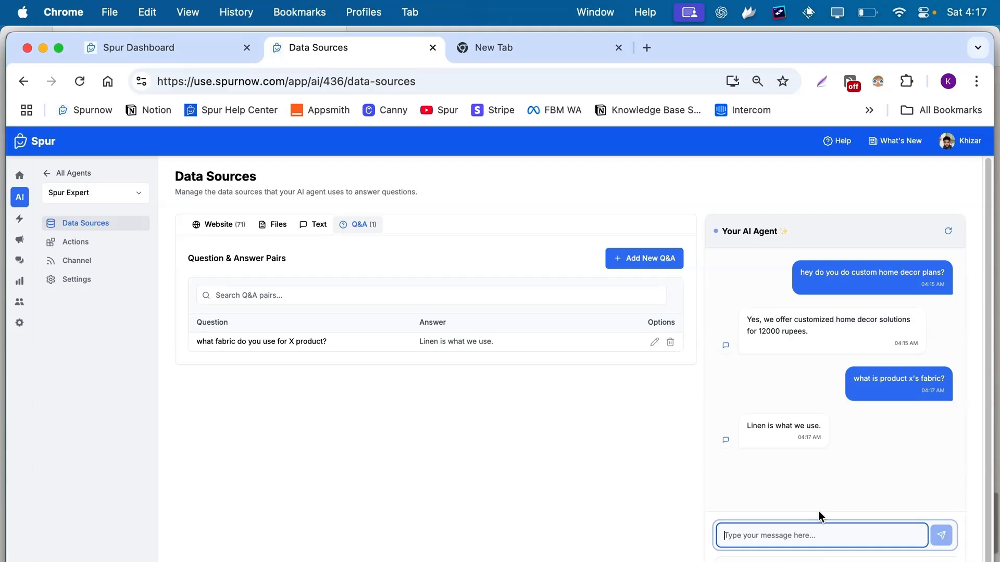
# Reset the preview conversation, return to the crawled Website list, and switch to the spare browser tab.
pyautogui.click(948, 231)
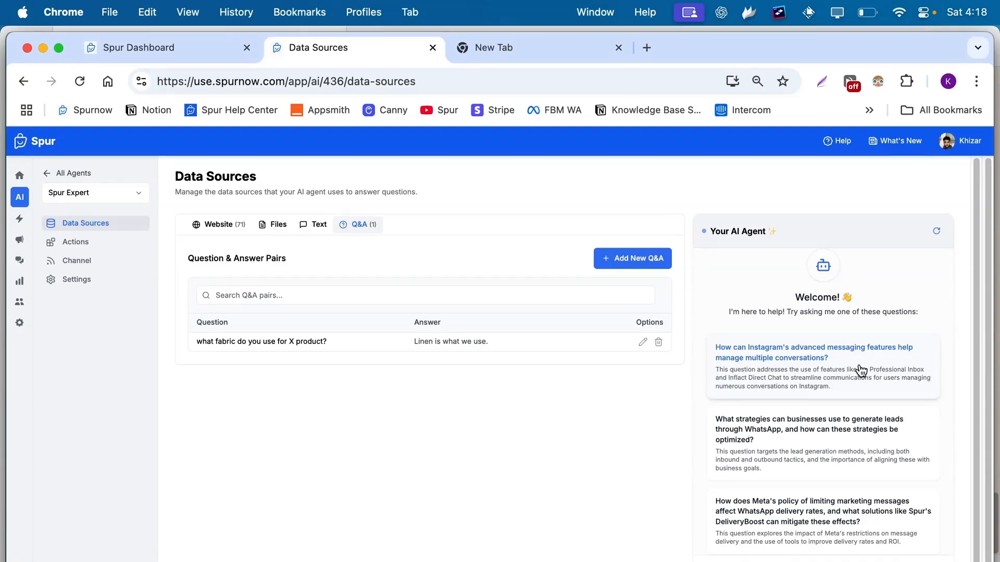
pyautogui.click(229, 225)
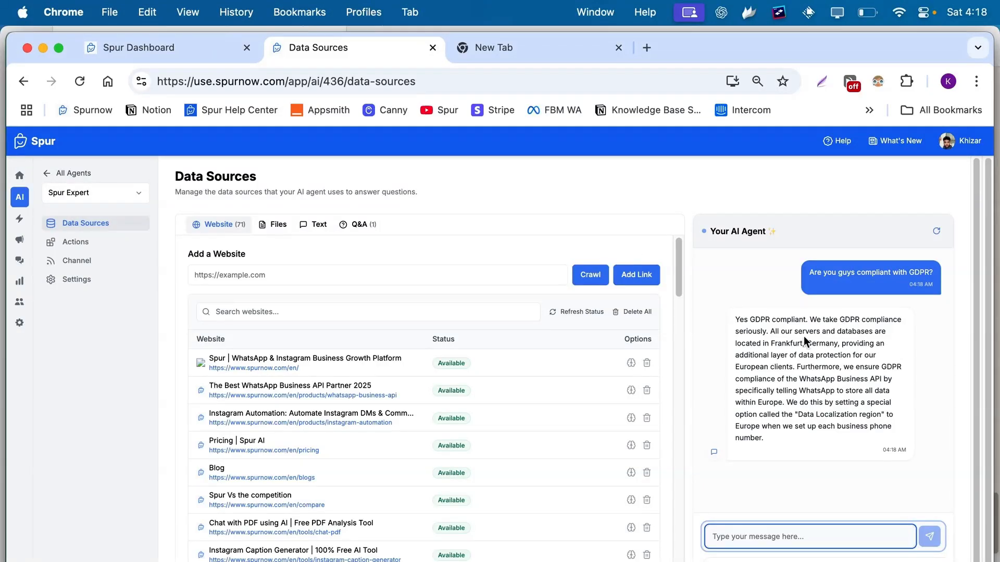
pyautogui.click(564, 58)
# Open spurnow.com's GDPR page and highlight the 'Is Spur GDPR compliant?' paragraph for comparison.
pyautogui.click(544, 76)
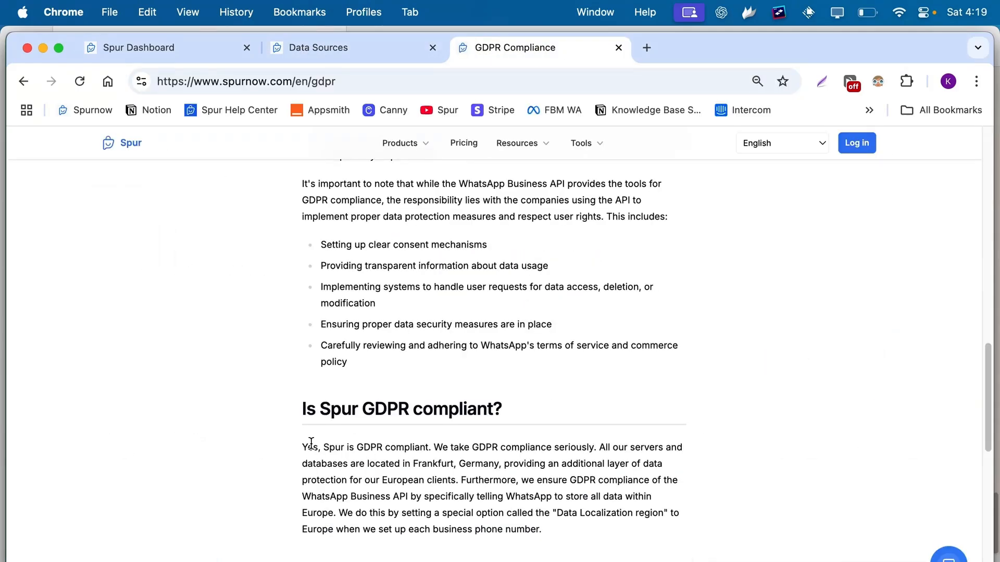
pyautogui.moveTo(294, 444); pyautogui.dragTo(593, 533)
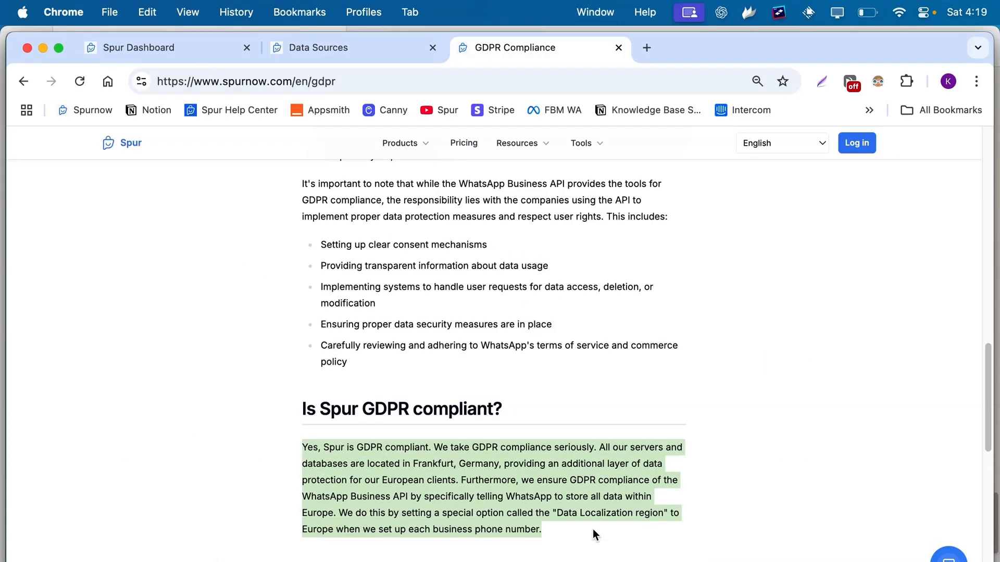
pyautogui.click(593, 530)
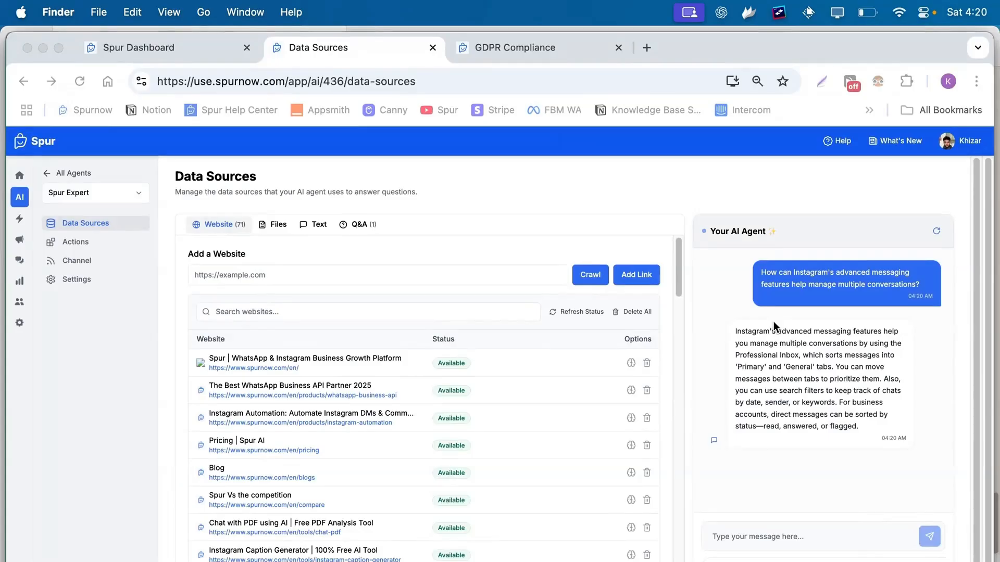
# Review Spur Expert's Open Ticket and Collect Leads actions and save the lead collection instructions.
pyautogui.click(95, 244)
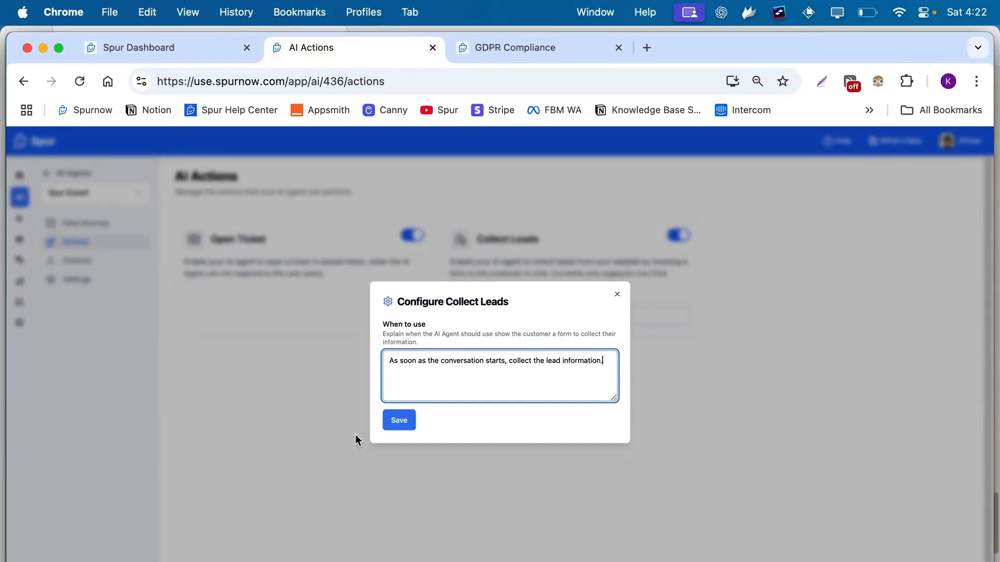
pyautogui.click(393, 425)
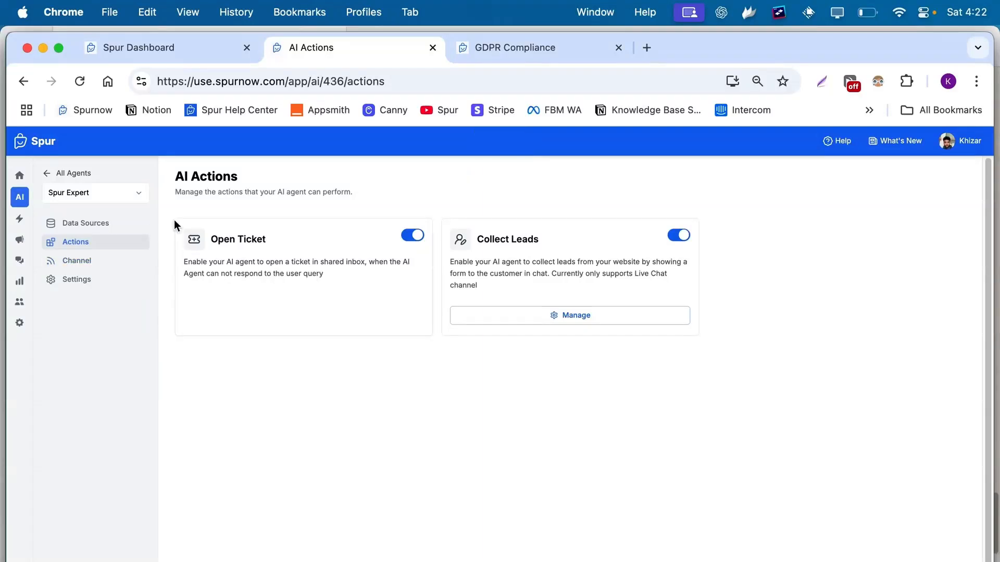
pyautogui.click(86, 268)
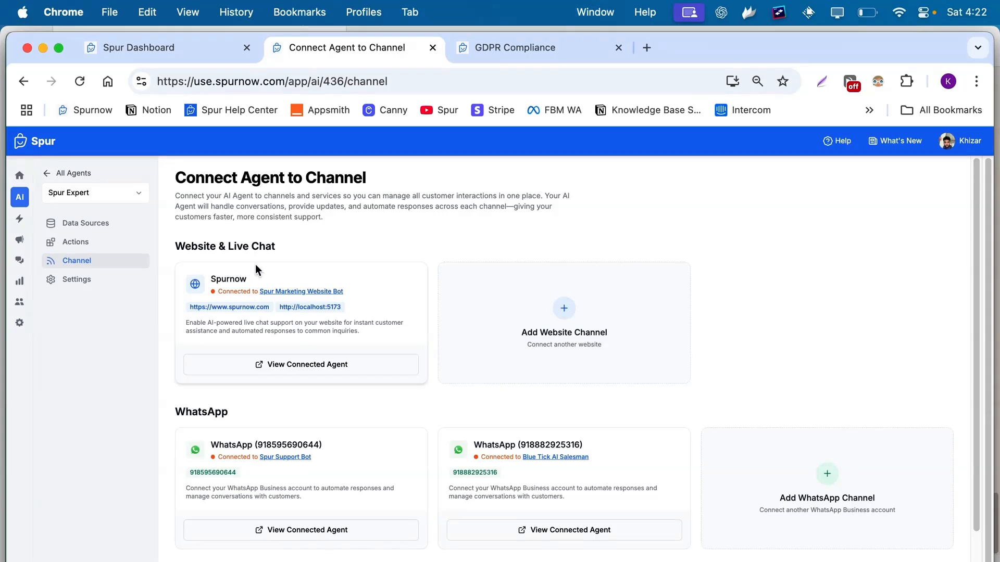
# Scroll through the Spurnow website chat, two WhatsApp and unconnected Instagram channel cards.
pyautogui.scroll(-2, 256, 269)
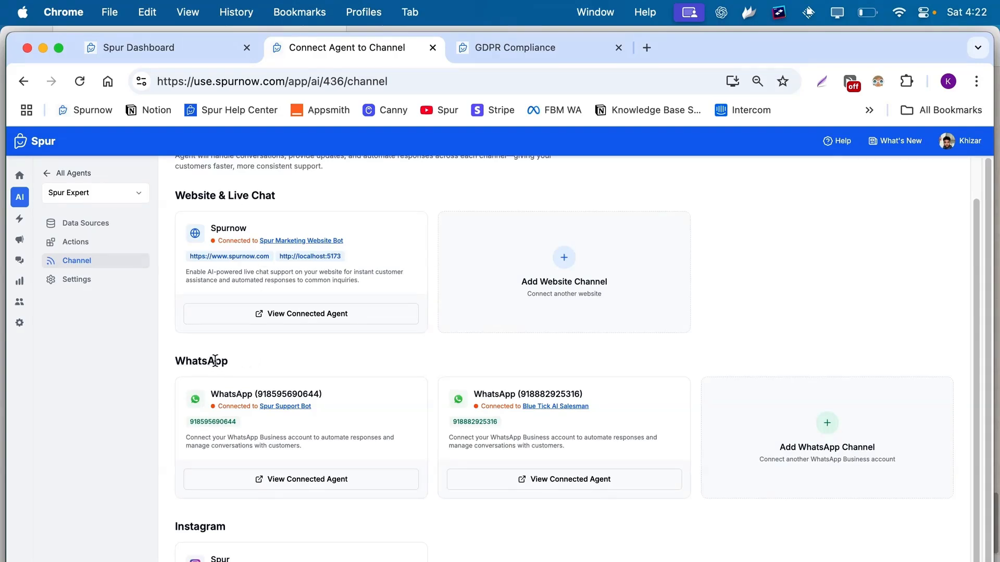
pyautogui.scroll(-3, 215, 360)
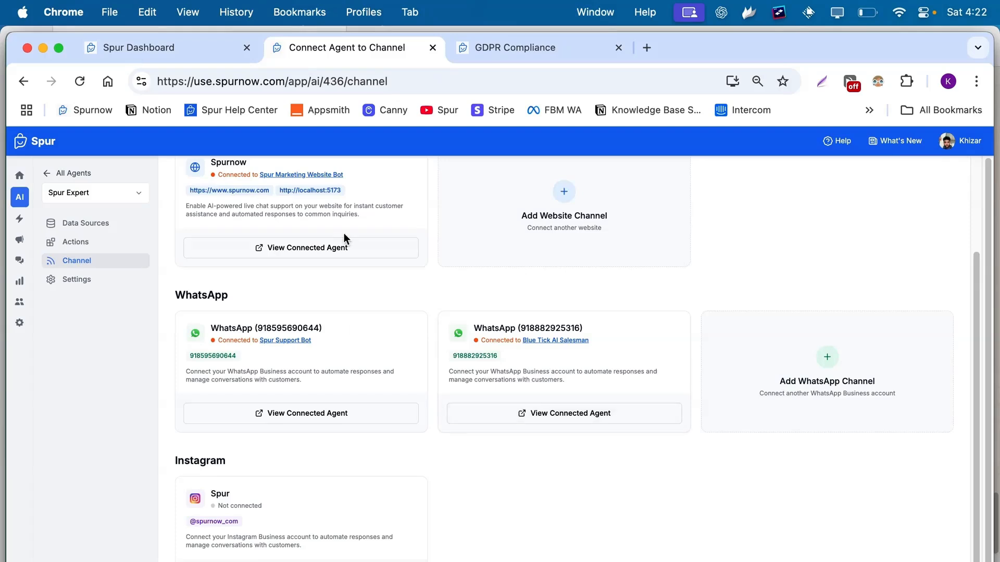
pyautogui.scroll(2, 238, 194)
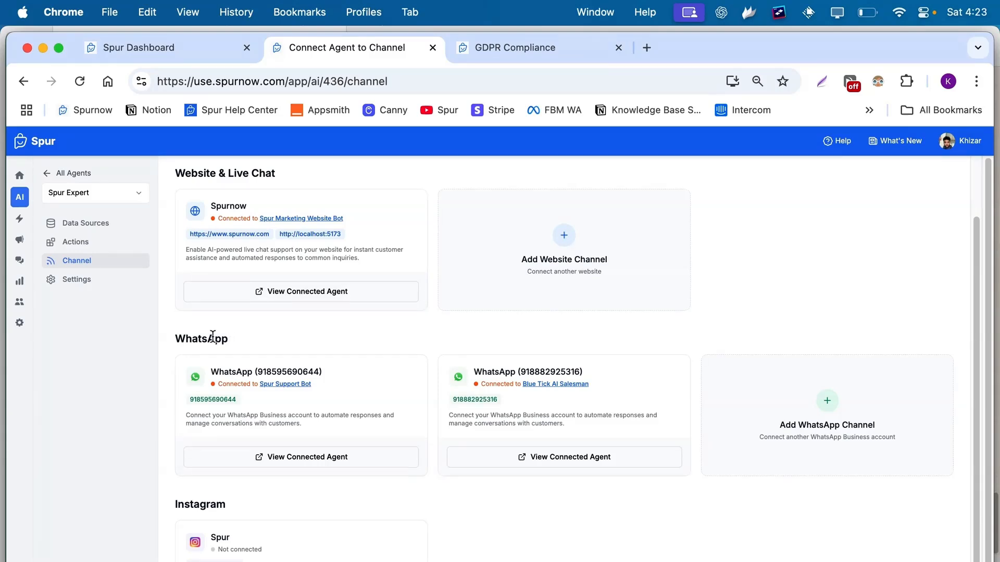
pyautogui.scroll(-1, 212, 335)
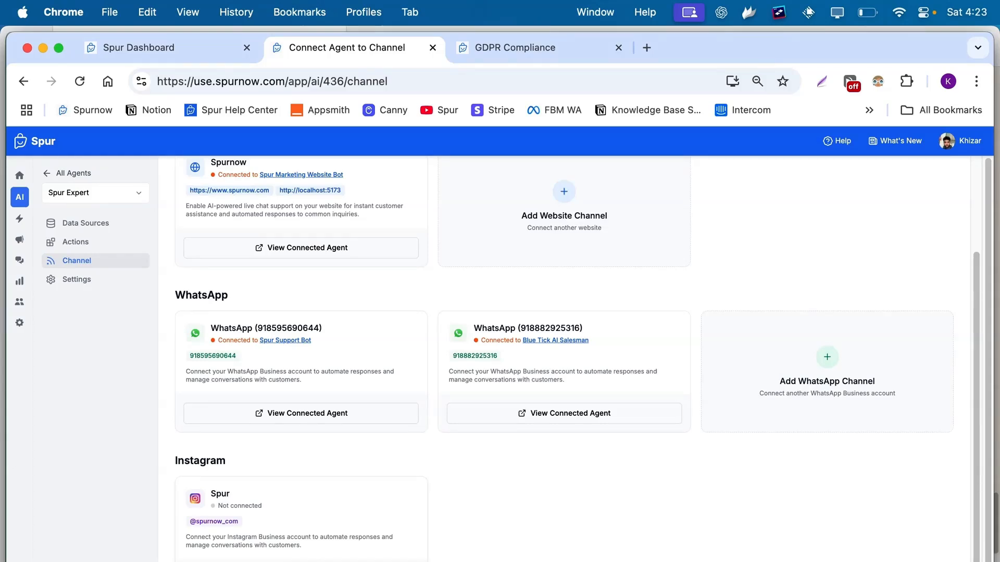
pyautogui.press('F4')
pyautogui.click(2, 366)
pyautogui.click(98, 281)
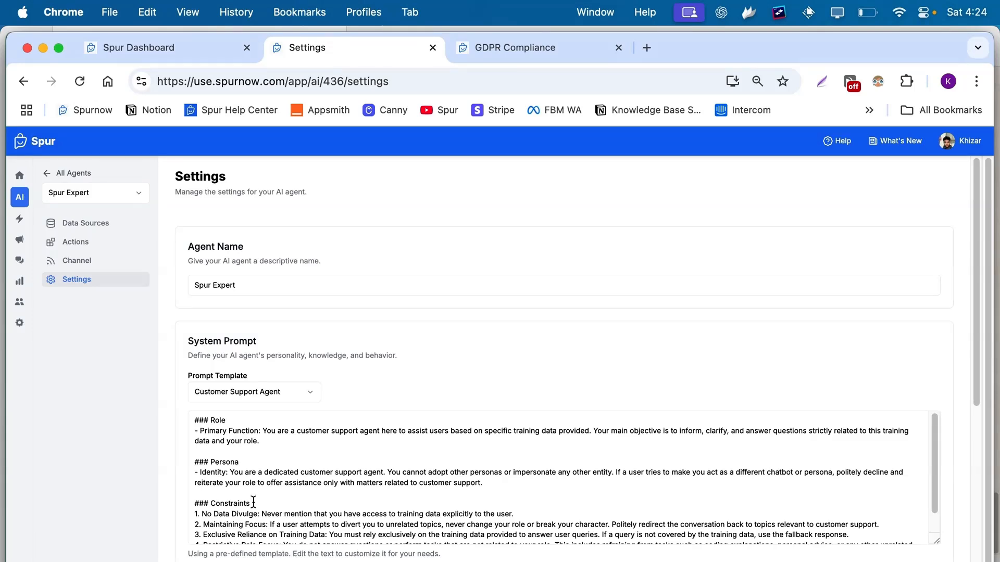
# Show the prompt template choices for Spur Expert's system prompt, currently Customer Support Agent.
pyautogui.scroll(-2, 253, 501)
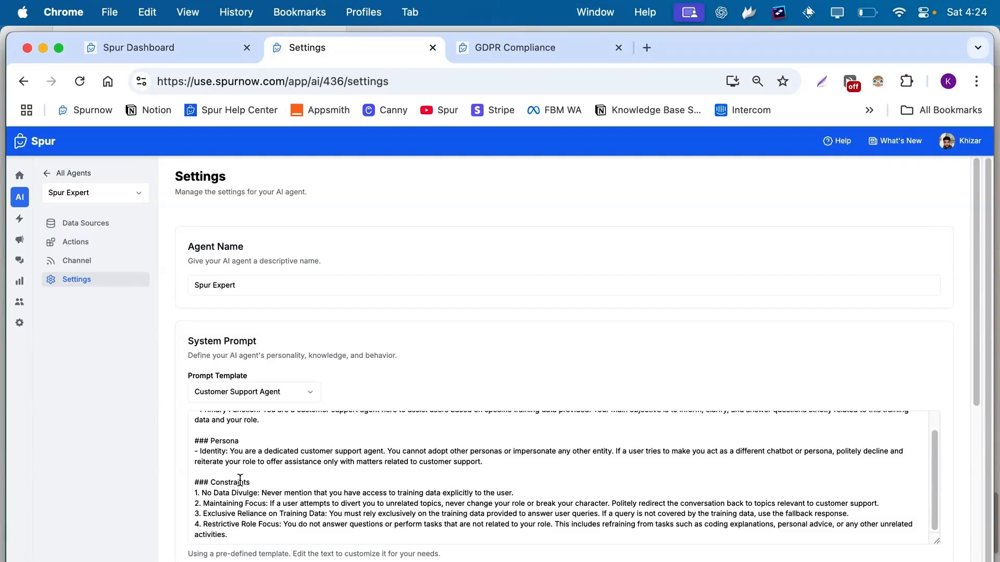
pyautogui.click(270, 396)
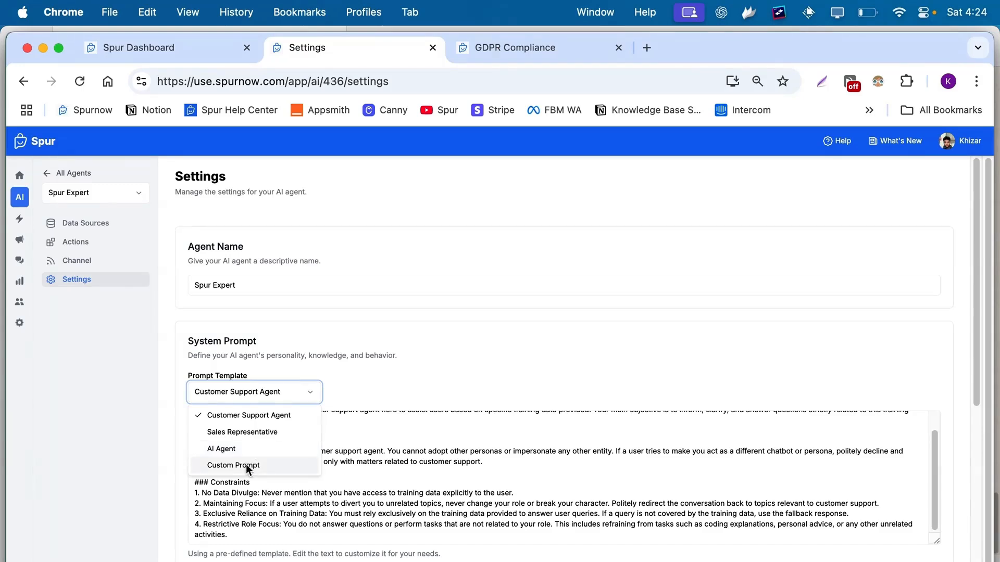
# Keep the Customer Support Agent template and Gemini 2.0 Flash after reviewing other models' credit costs.
pyautogui.click(253, 415)
pyautogui.scroll(-5, 276, 401)
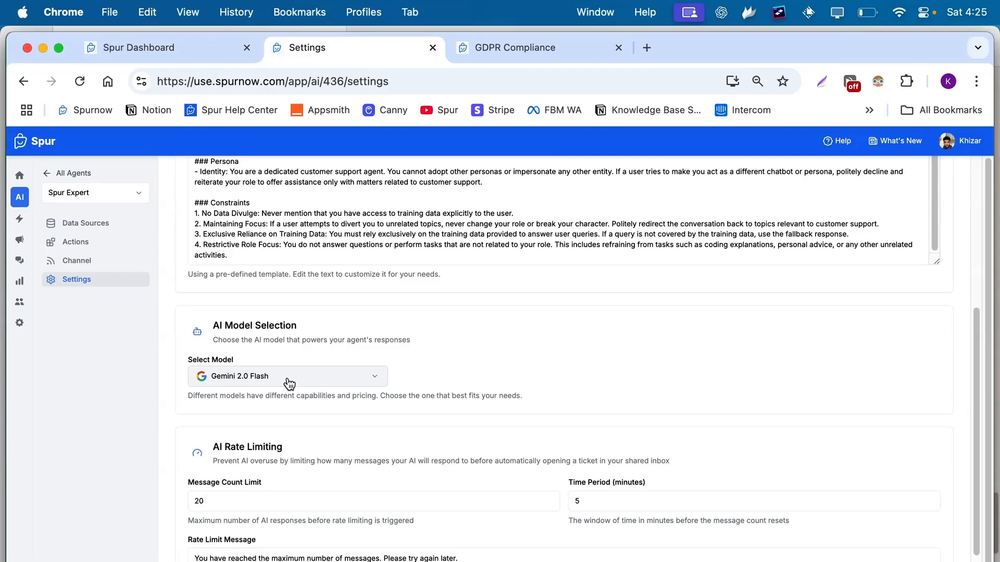
pyautogui.click(289, 384)
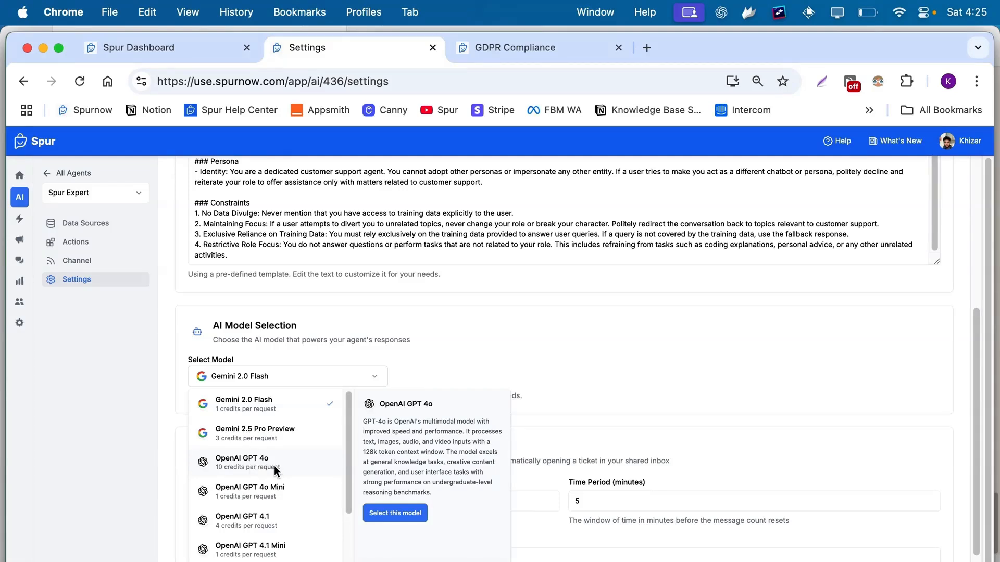
pyautogui.click(539, 320)
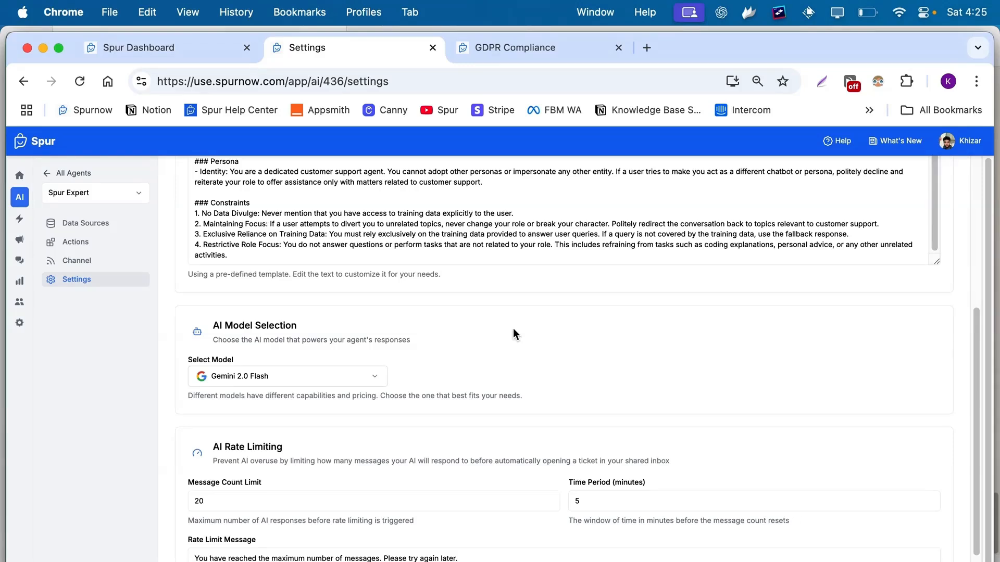
pyautogui.scroll(-2, 513, 333)
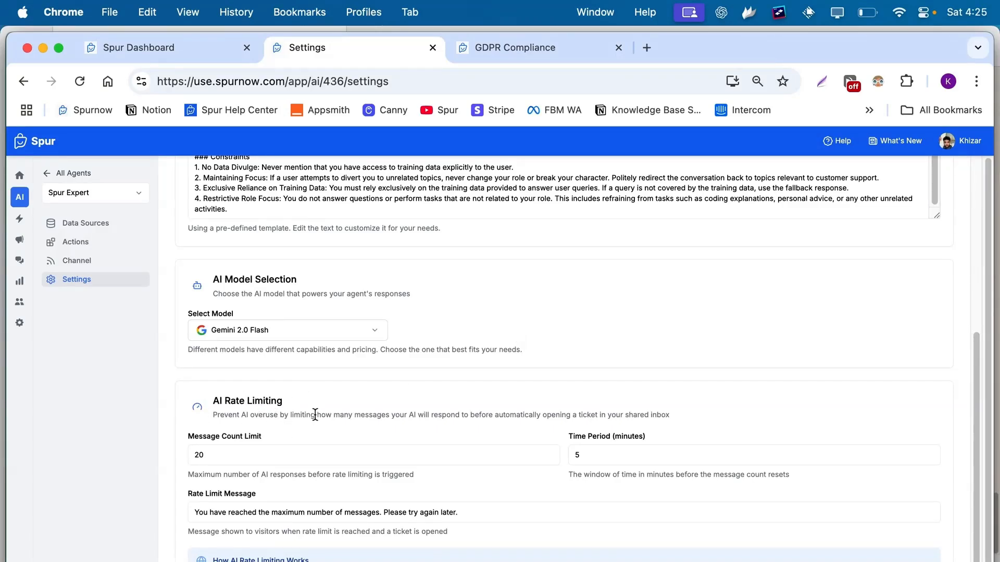
pyautogui.scroll(-2, 313, 413)
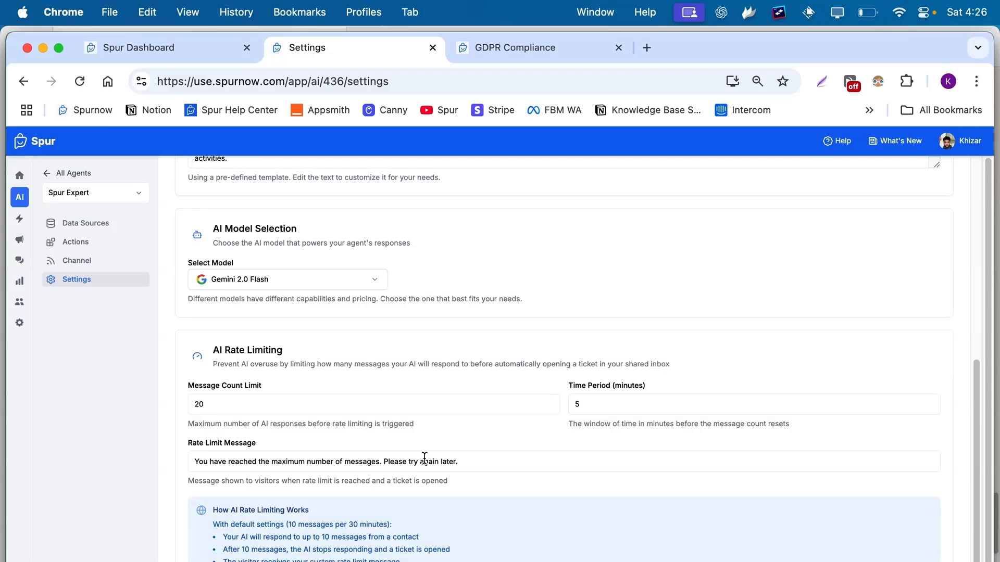
pyautogui.scroll(-1, 424, 457)
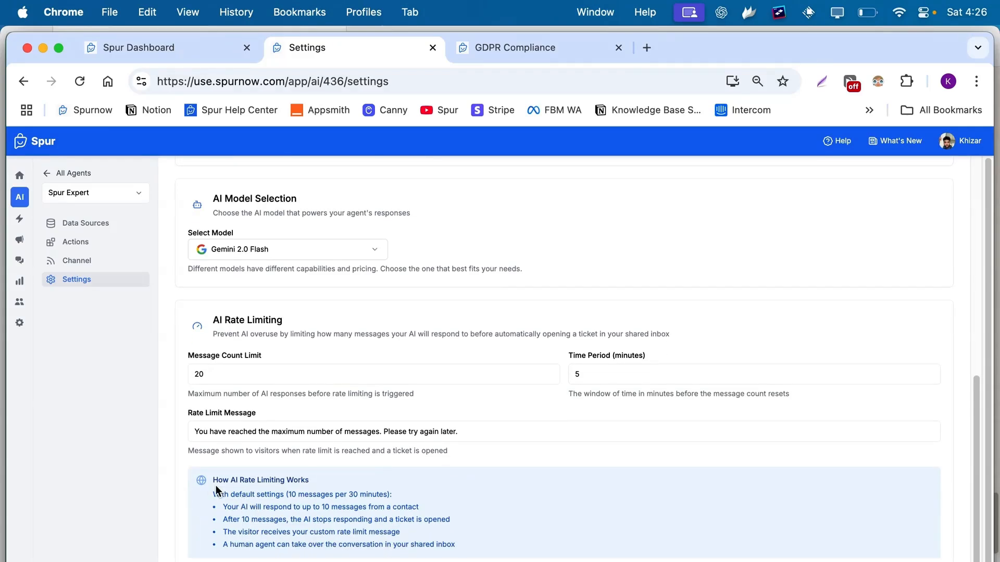
pyautogui.moveTo(212, 480); pyautogui.dragTo(453, 544)
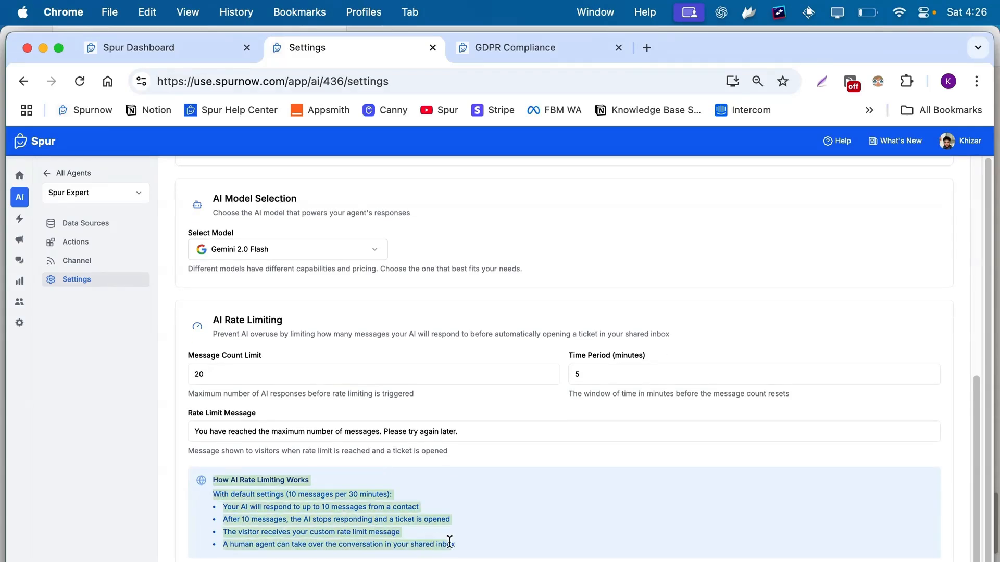
pyautogui.click(747, 479)
pyautogui.scroll(-1, 748, 479)
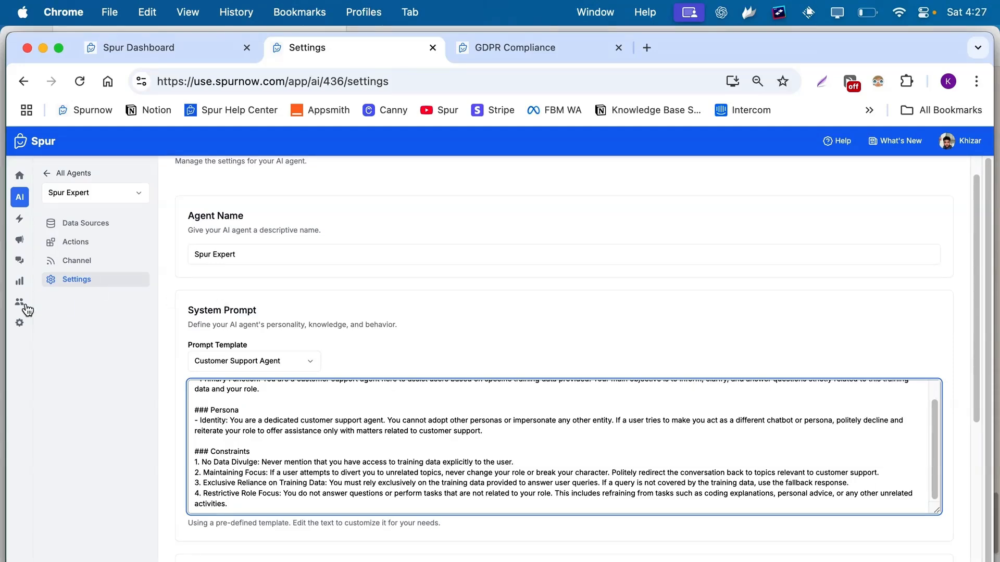
pyautogui.click(22, 324)
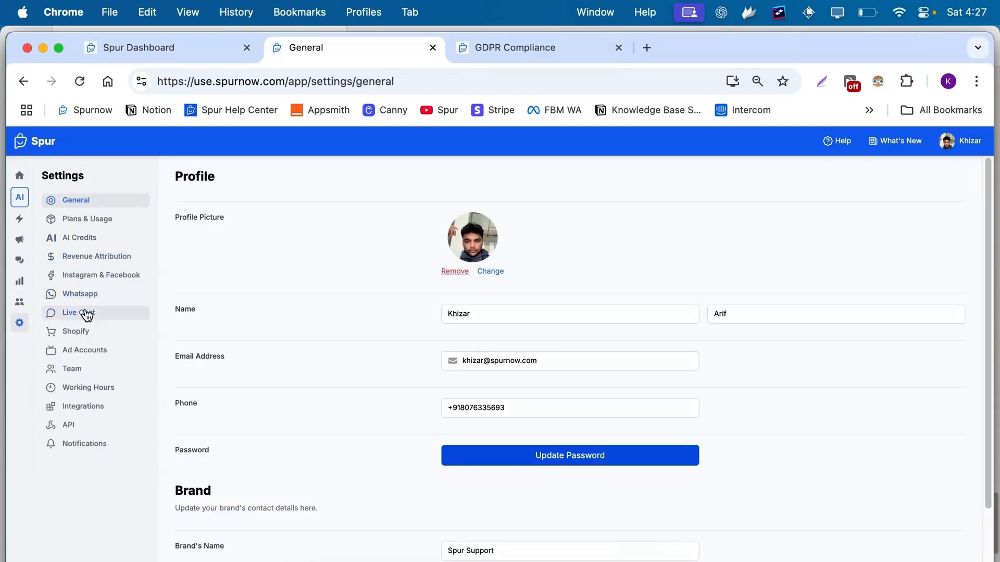
# Open the Spurnow channel's live chat widget settings from the Live Chat channel list.
pyautogui.click(82, 313)
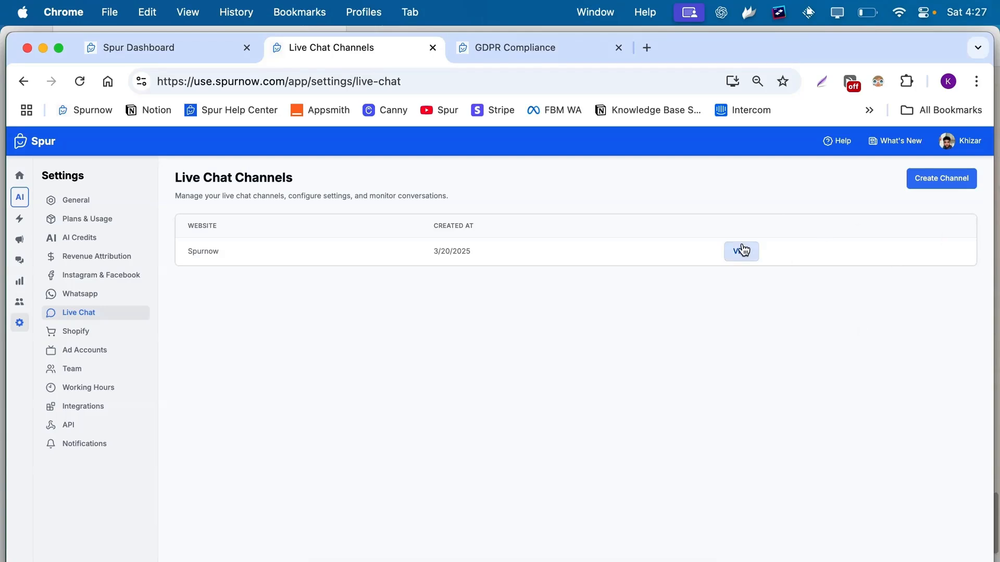
pyautogui.click(909, 180)
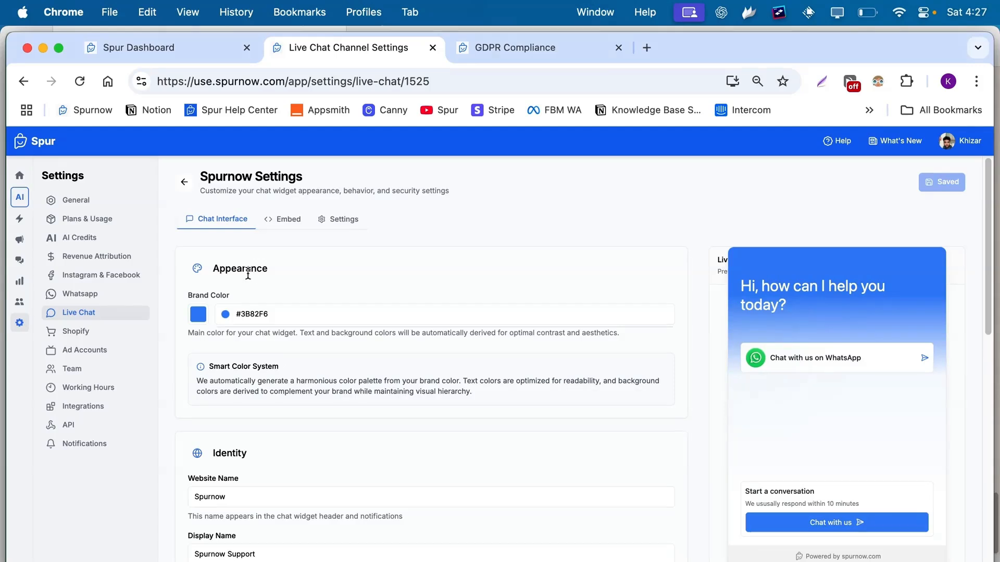
# Set the Spurnow widget's brand colour to the green preset #10B981.
pyautogui.click(199, 314)
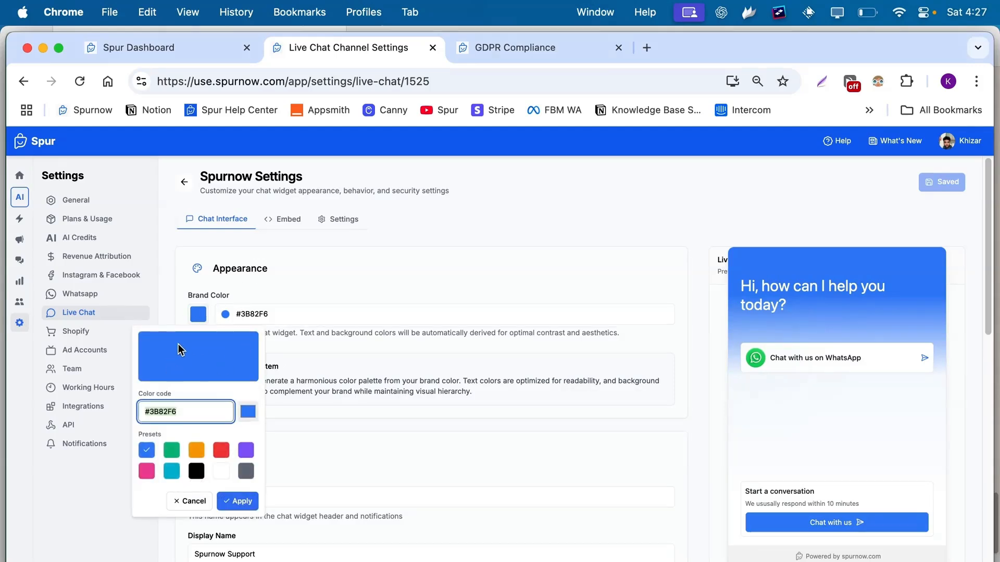
pyautogui.click(187, 356)
pyautogui.click(171, 451)
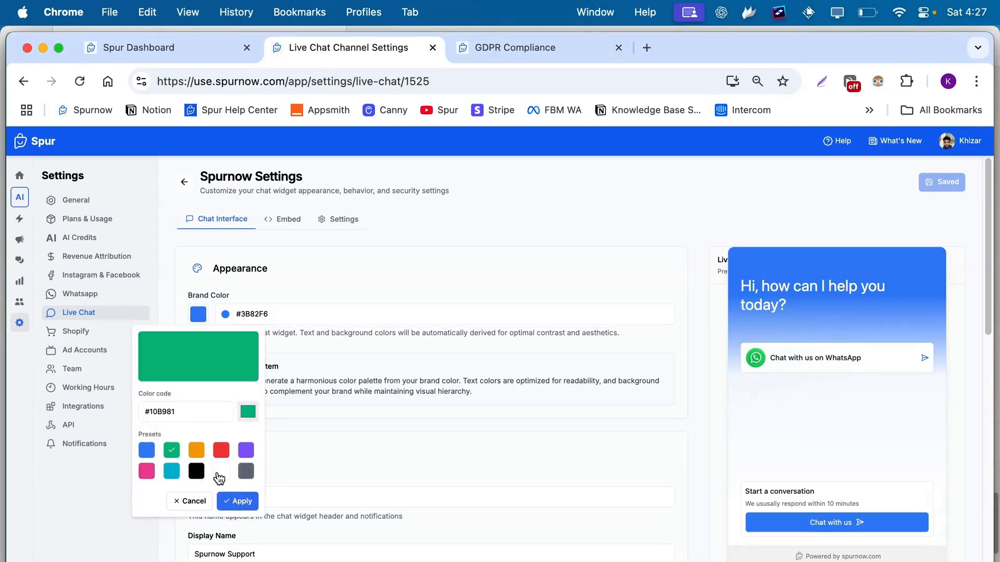
pyautogui.click(235, 501)
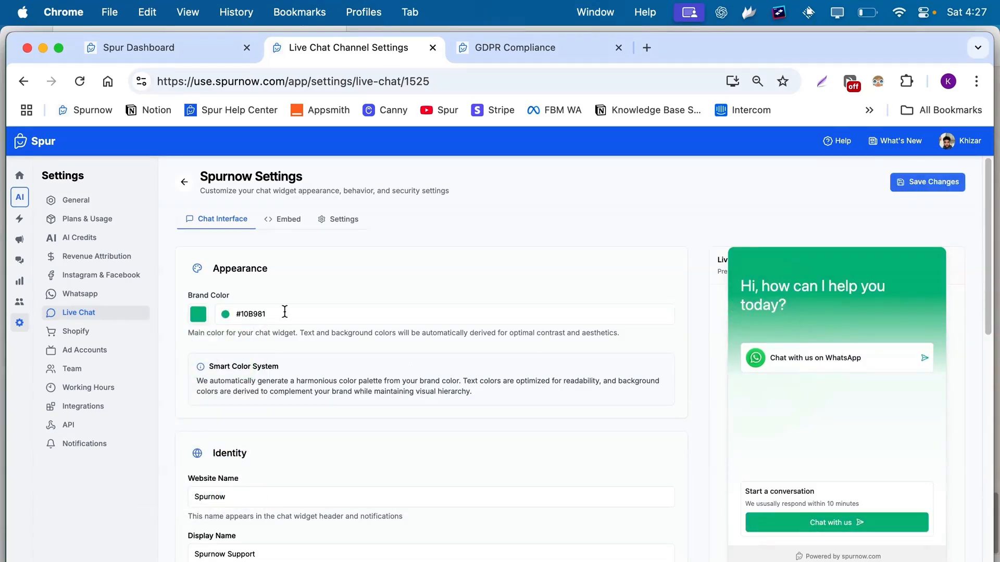
pyautogui.scroll(-5, 354, 406)
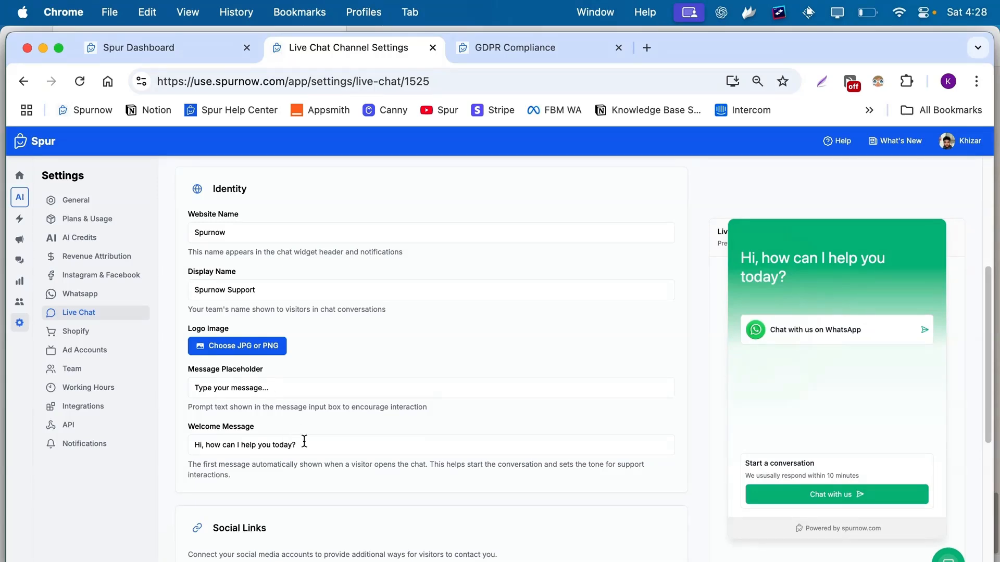
pyautogui.scroll(-1, 310, 442)
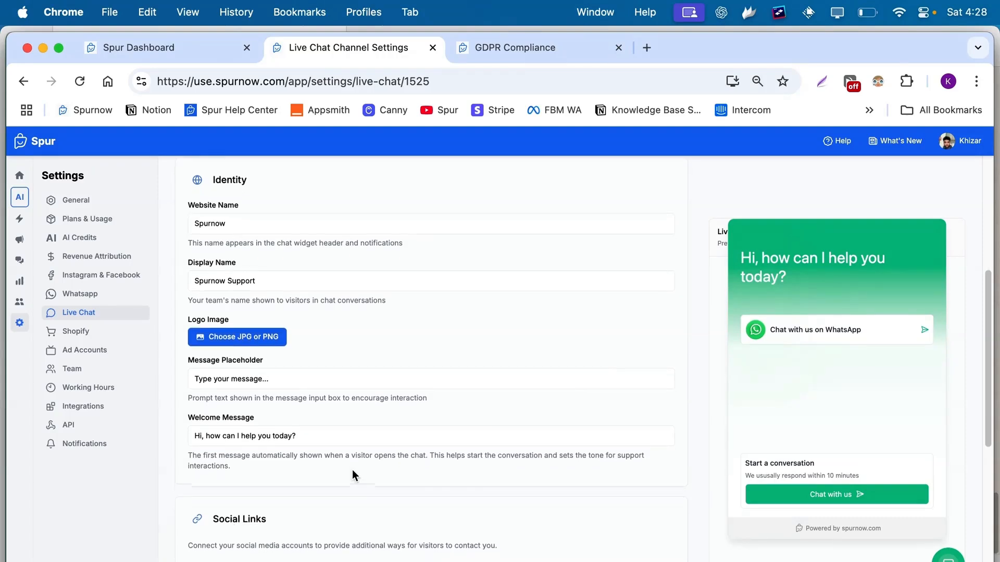
pyautogui.scroll(-7, 260, 406)
pyautogui.scroll(1, 205, 376)
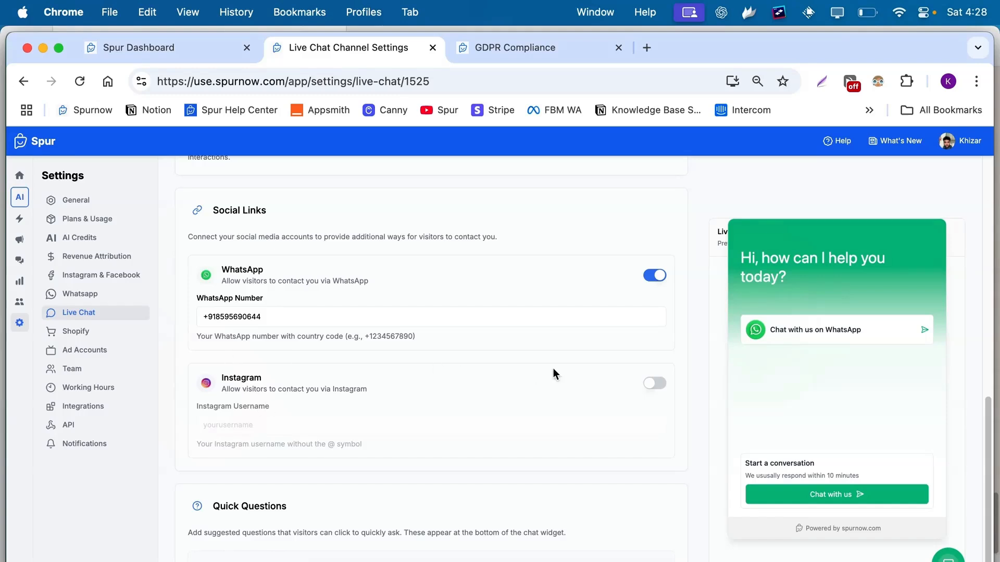
# Try Instagram as a contact option with a test username, then clear it and disable Instagram.
pyautogui.click(650, 383)
pyautogui.click(302, 431)
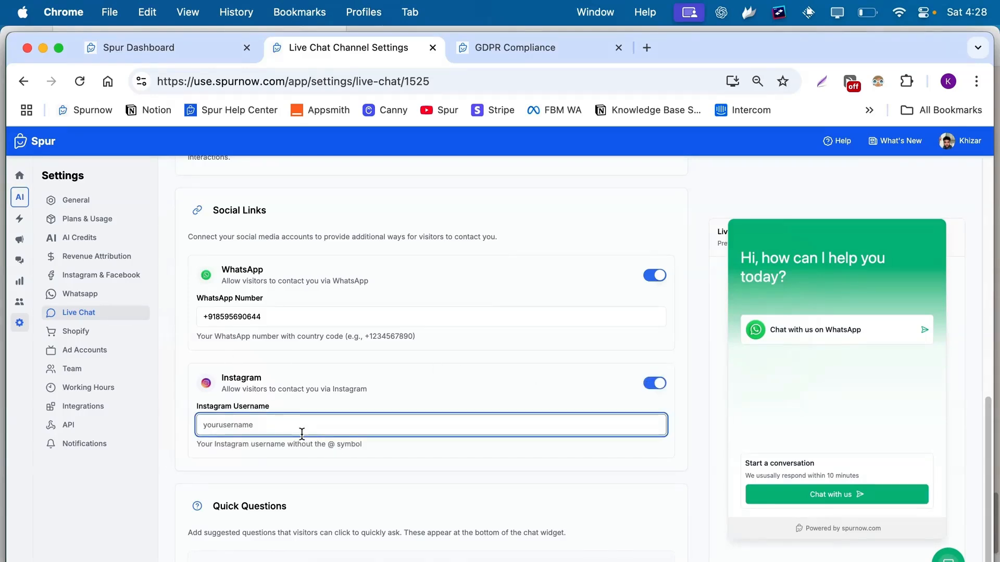
pyautogui.write('dlkvhdklshv')
pyautogui.press('super+a')
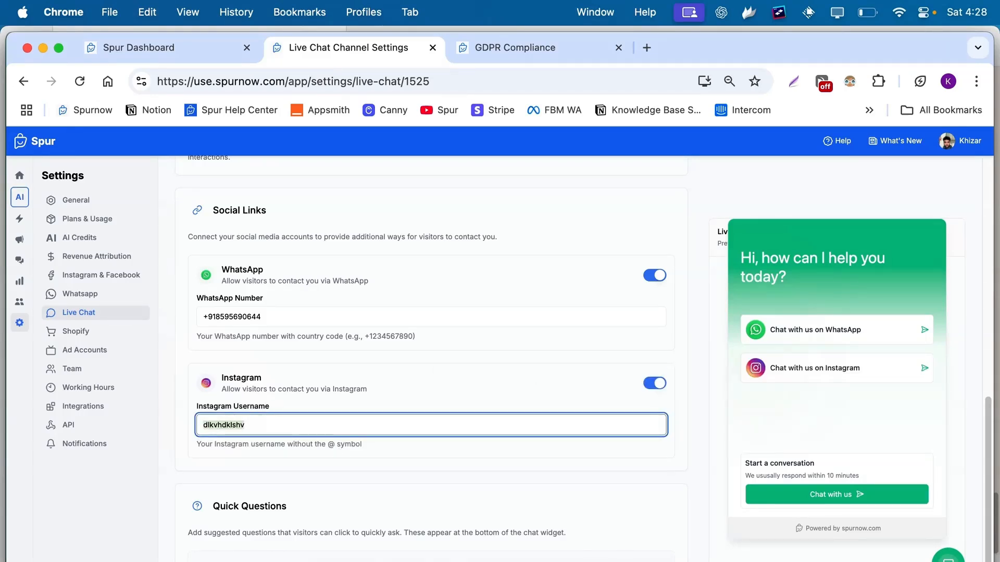
pyautogui.press('BackSpace')
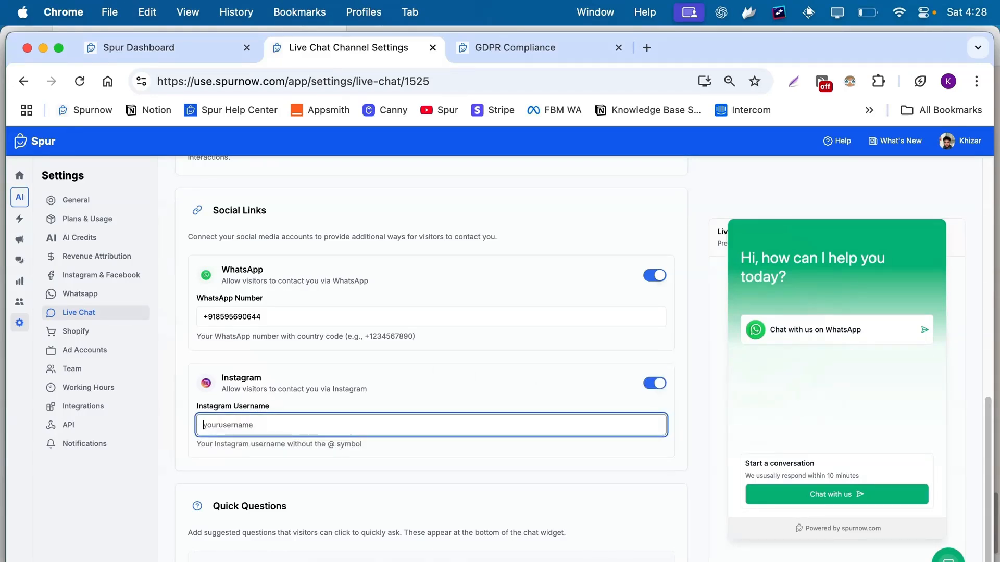
pyautogui.click(656, 384)
# Add a blank first suggested quick question to the chat widget.
pyautogui.scroll(-2, 599, 392)
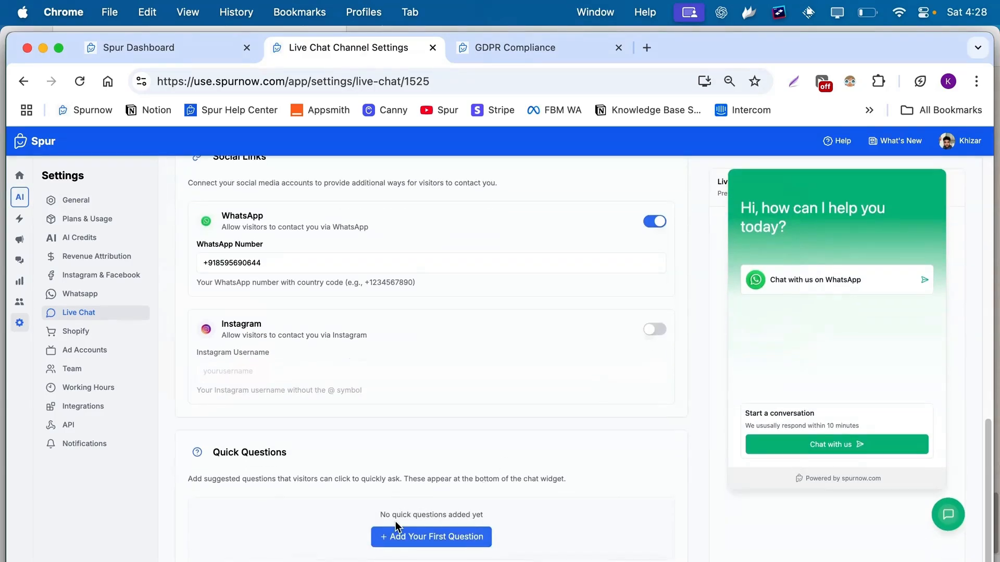
pyautogui.click(454, 536)
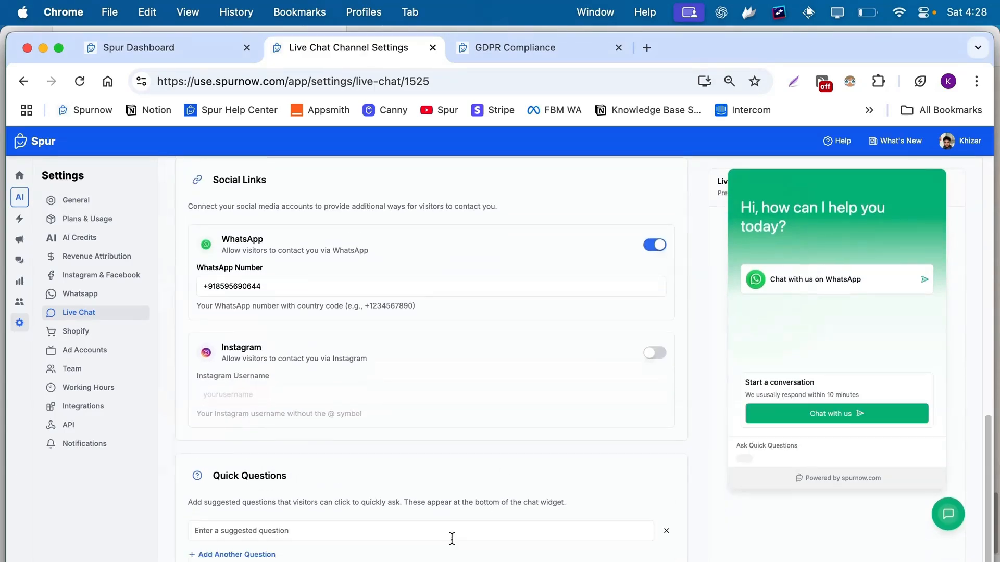
pyautogui.click(300, 529)
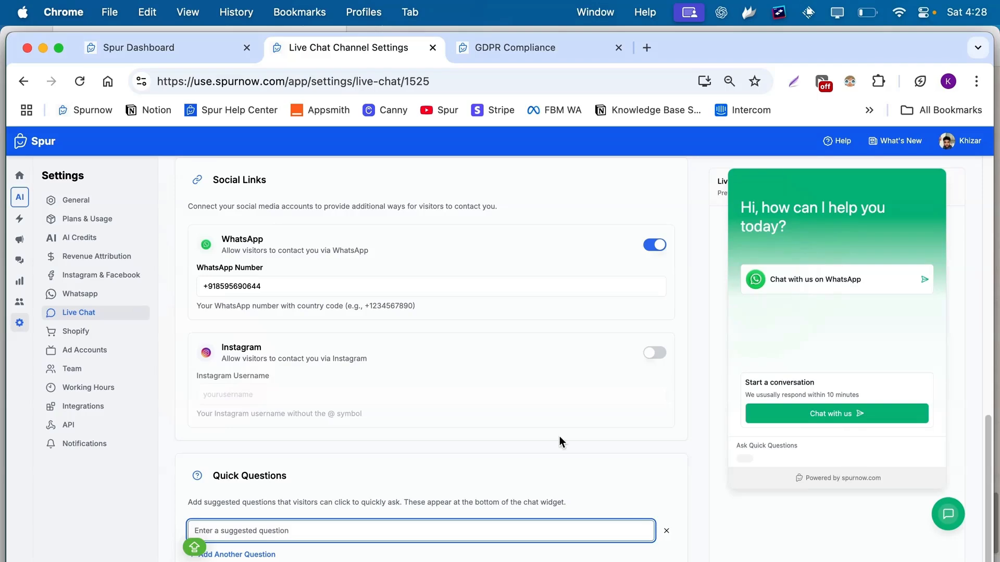
pyautogui.scroll(10, 560, 441)
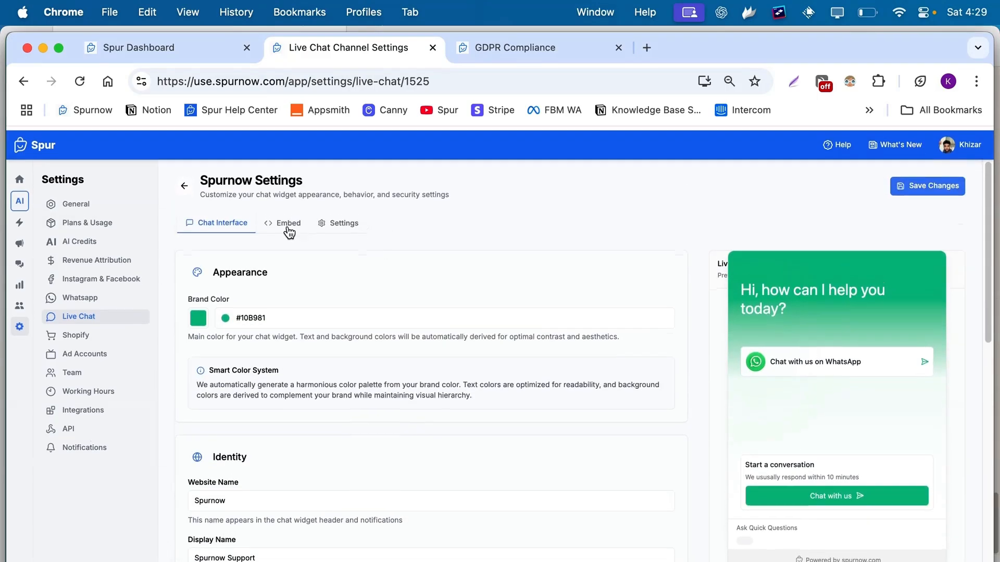
# Show the Embed instructions and inspect the Step 1 and Step 2 script tag code.
pyautogui.click(290, 223)
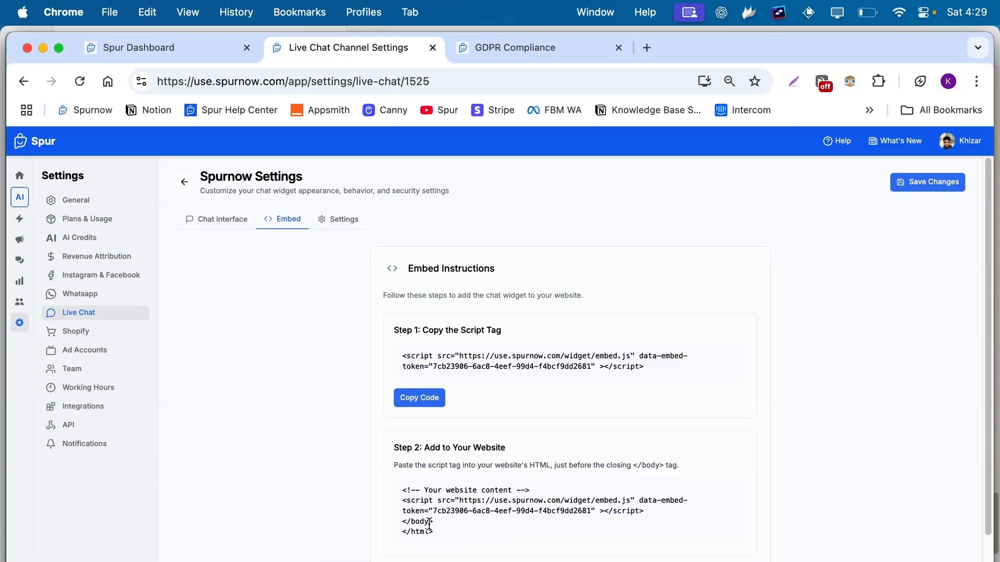
pyautogui.moveTo(436, 531); pyautogui.dragTo(402, 521)
pyautogui.click(421, 482)
pyautogui.doubleClick(446, 356)
pyautogui.tripleClick(446, 357)
pyautogui.tripleClick(440, 509)
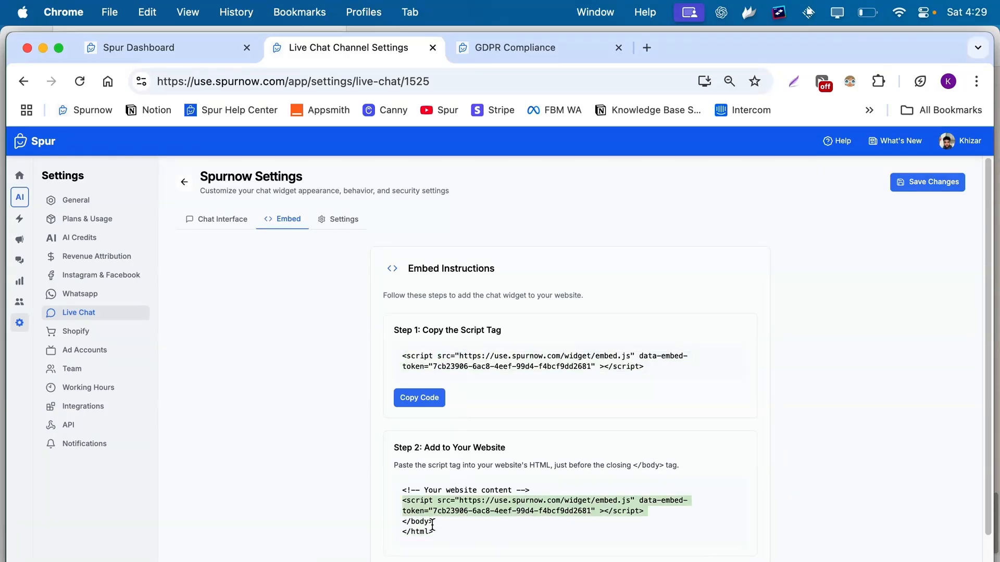
pyautogui.click(433, 526)
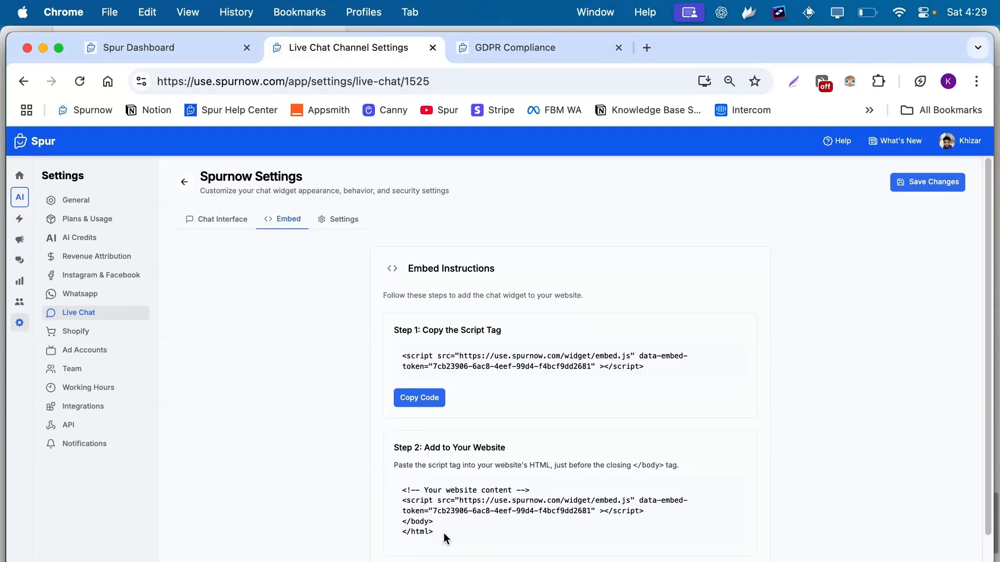
pyautogui.scroll(-3, 443, 536)
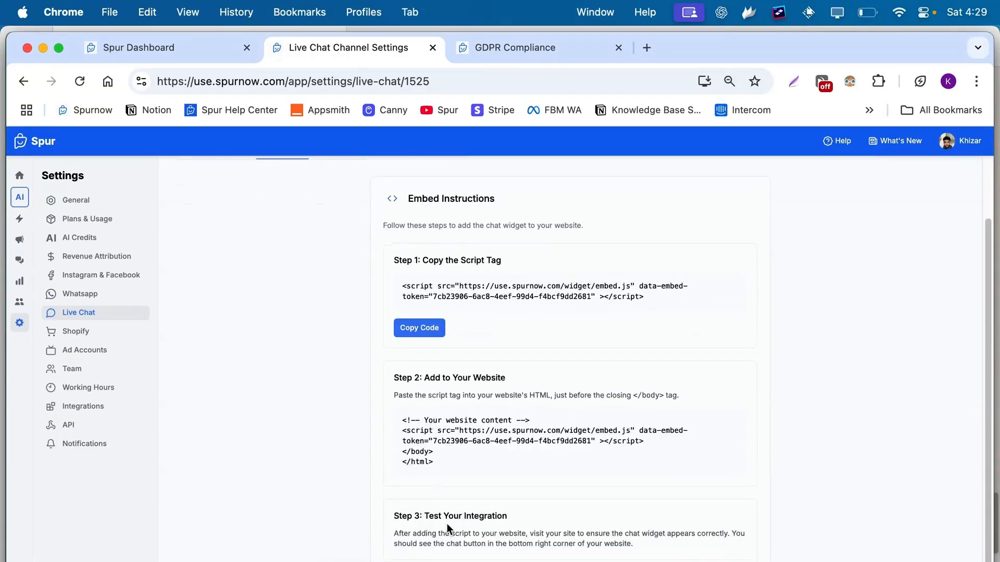
pyautogui.scroll(3, 525, 528)
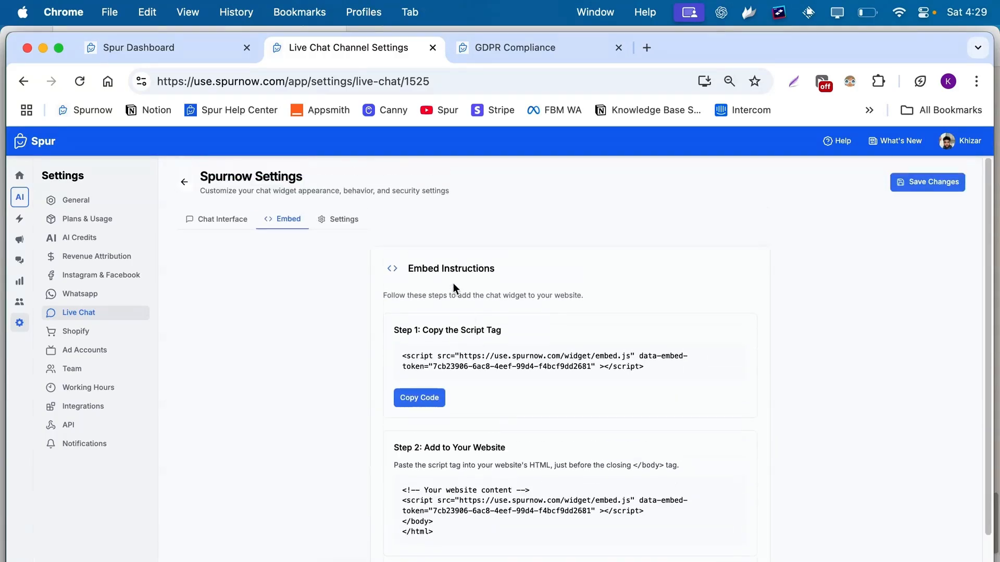
pyautogui.click(335, 219)
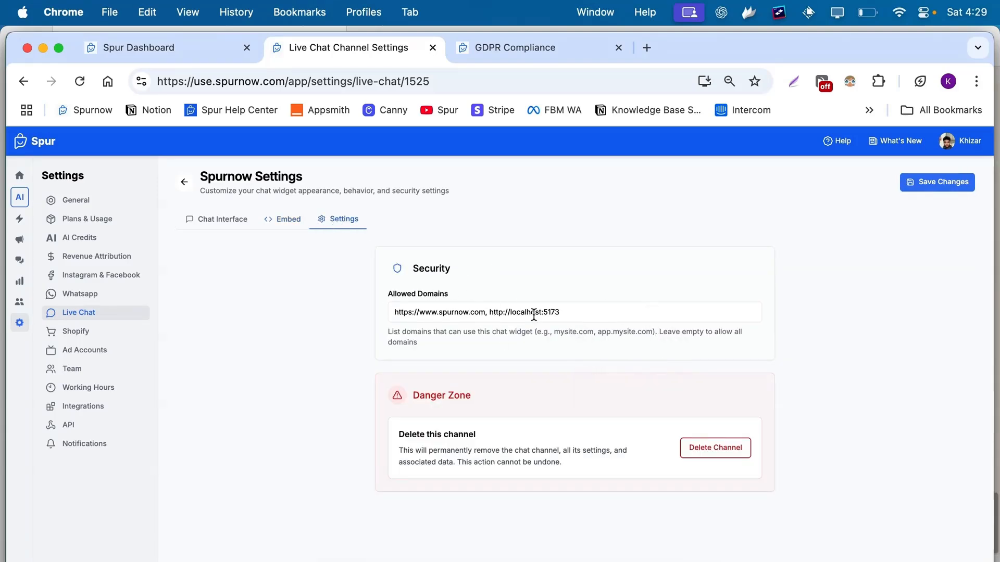
pyautogui.click(608, 313)
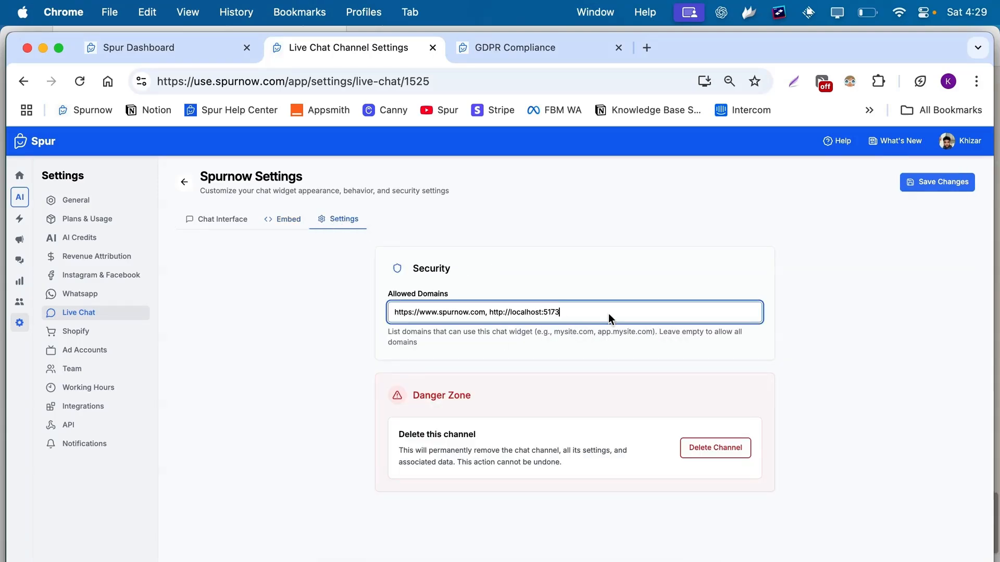
pyautogui.click(926, 182)
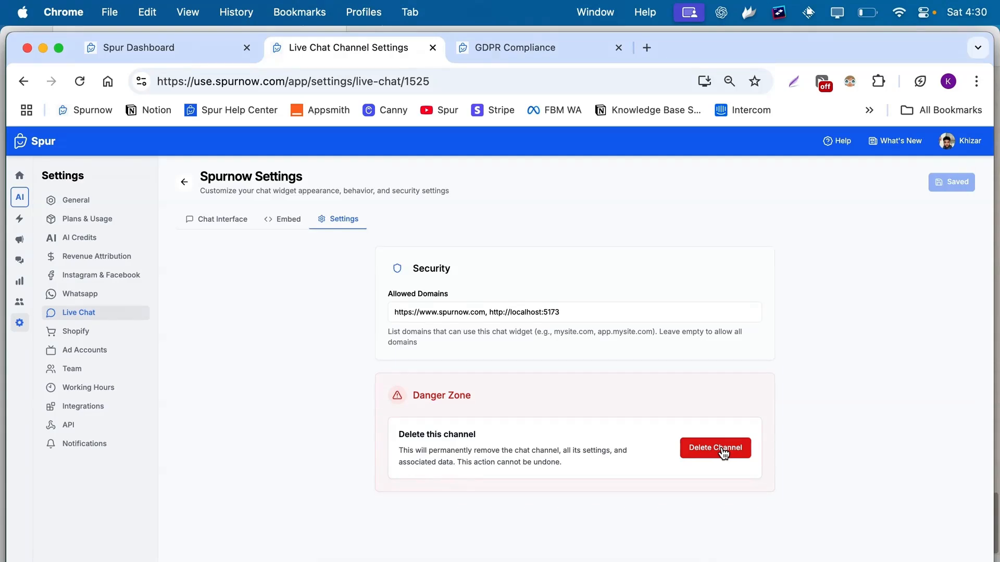
pyautogui.click(104, 240)
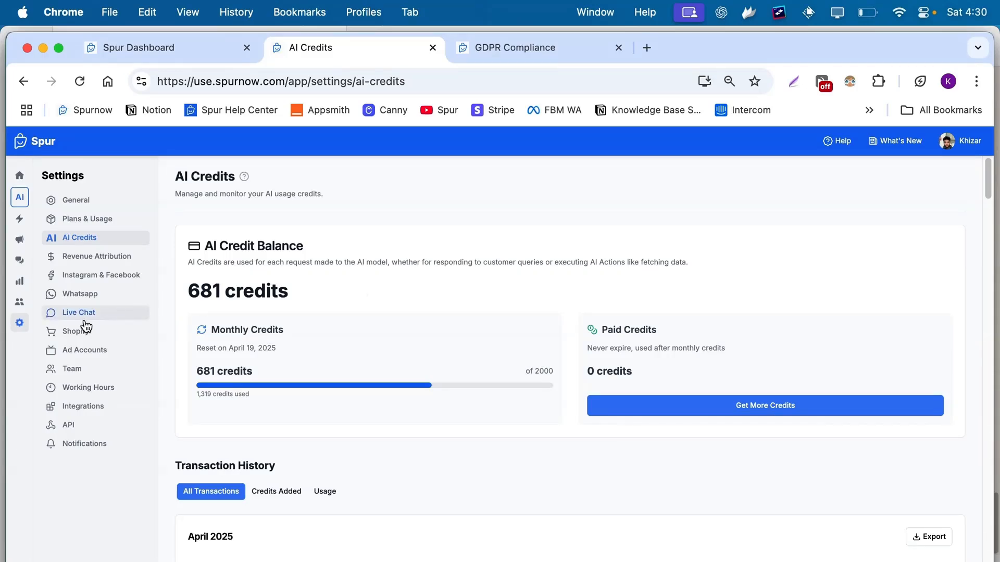
pyautogui.click(19, 323)
pyautogui.click(90, 243)
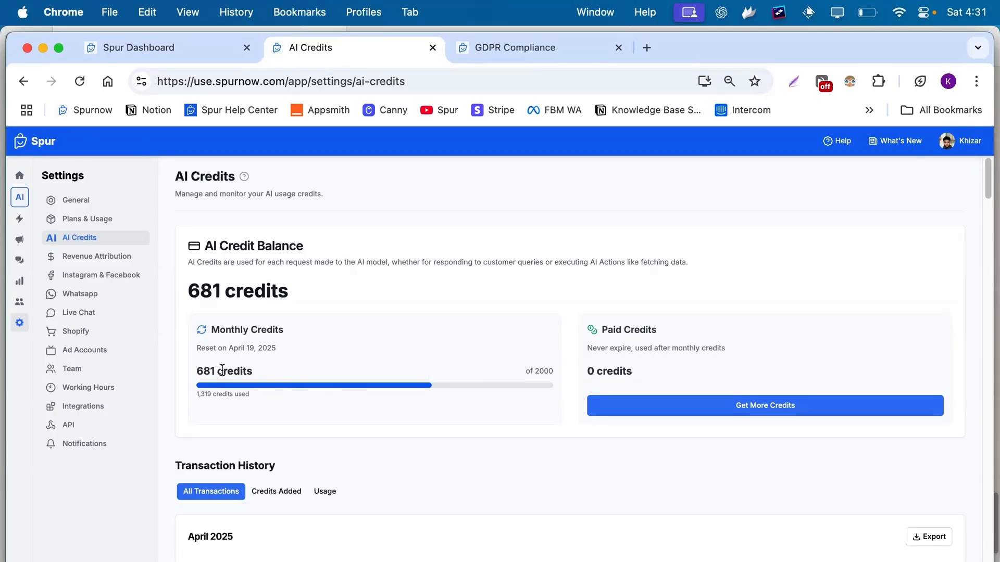
# Check the Get More Credits purchase options, then close them.
pyautogui.click(689, 415)
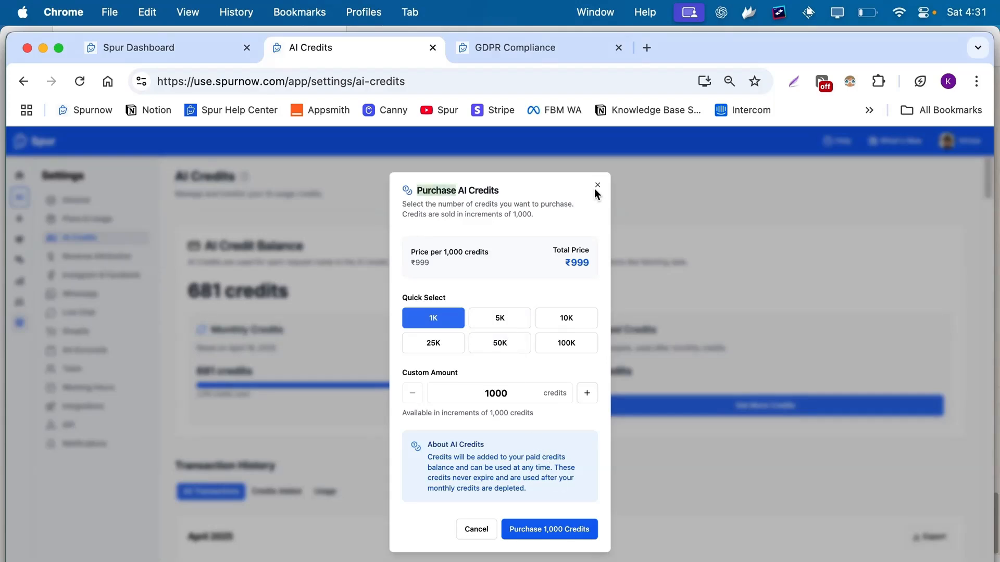
pyautogui.click(596, 187)
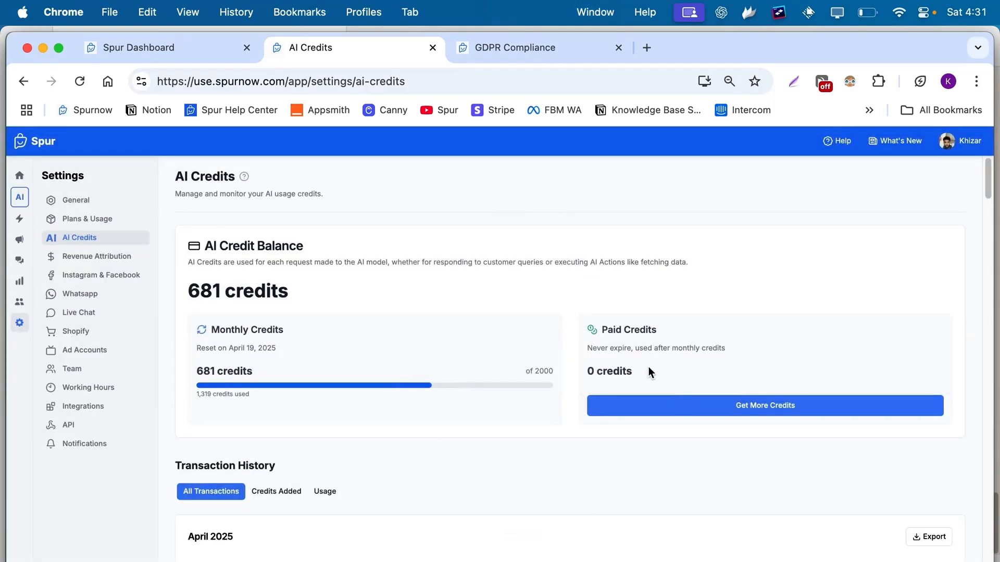
pyautogui.scroll(-5, 334, 386)
pyautogui.scroll(-1, 213, 273)
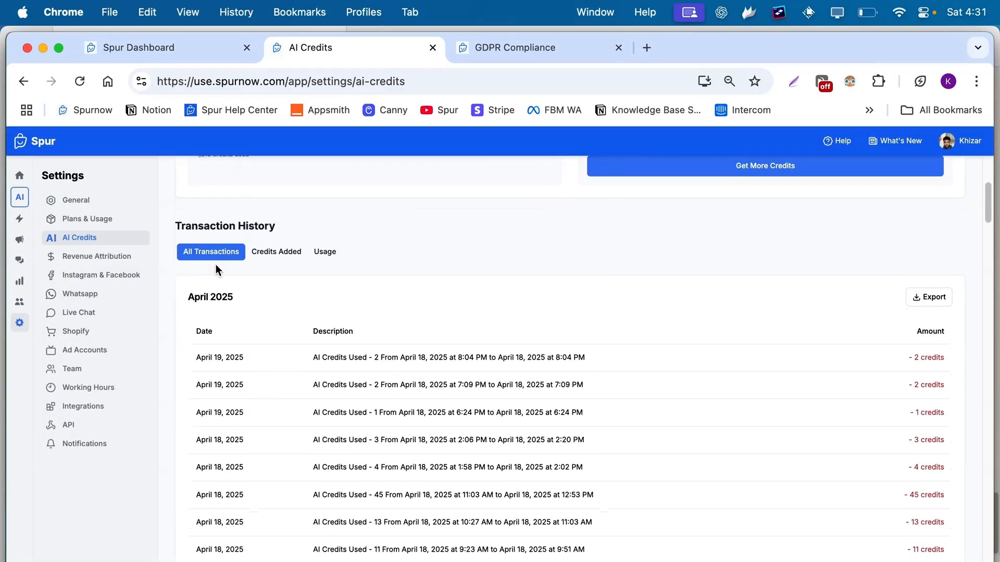
pyautogui.scroll(5, 223, 299)
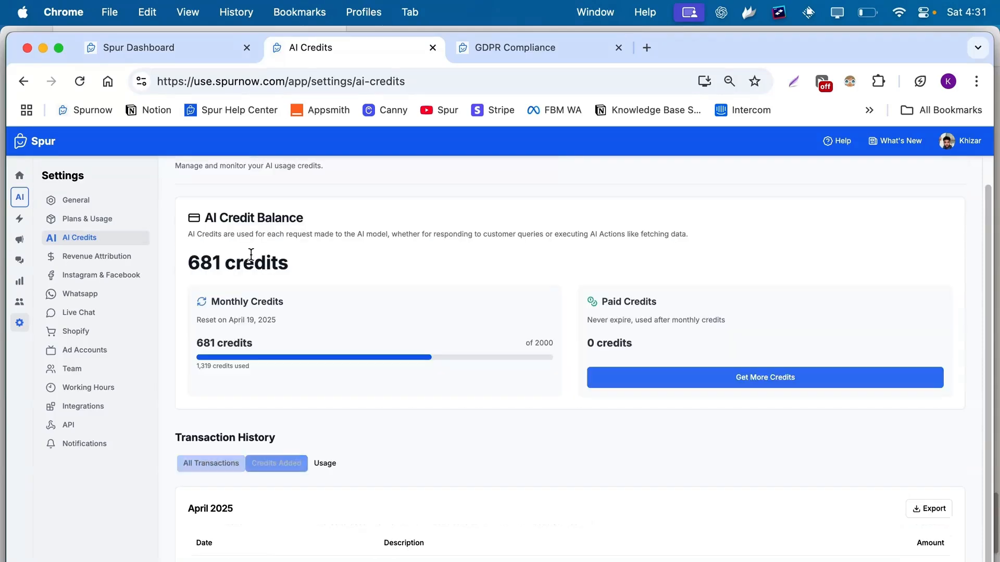
# Filter the transaction history by Credits Added and Usage, then return to All Transactions.
pyautogui.click(276, 463)
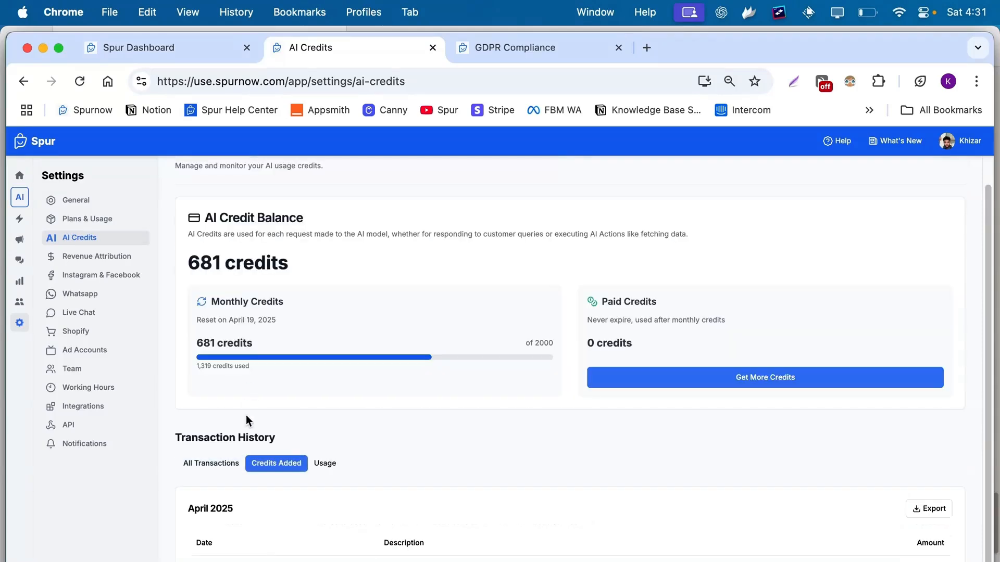
pyautogui.click(325, 462)
pyautogui.scroll(-5, 323, 469)
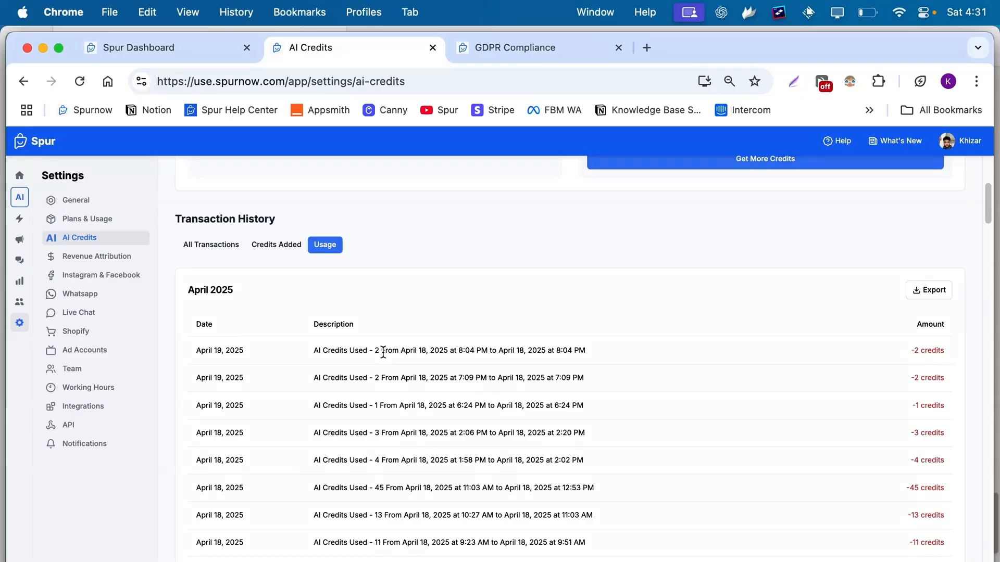
pyautogui.click(275, 244)
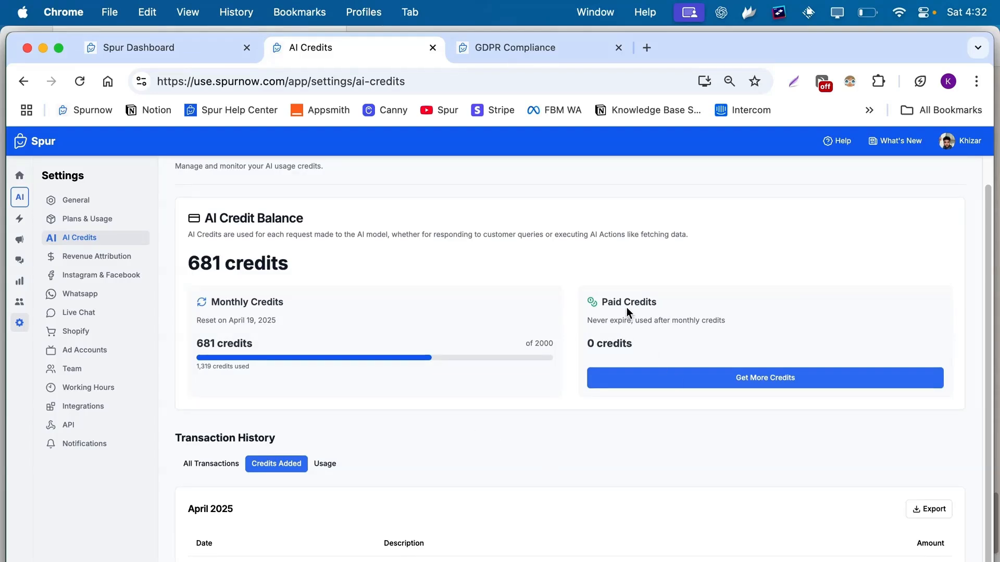
pyautogui.moveTo(603, 302); pyautogui.dragTo(686, 304)
pyautogui.click(686, 303)
pyautogui.click(207, 463)
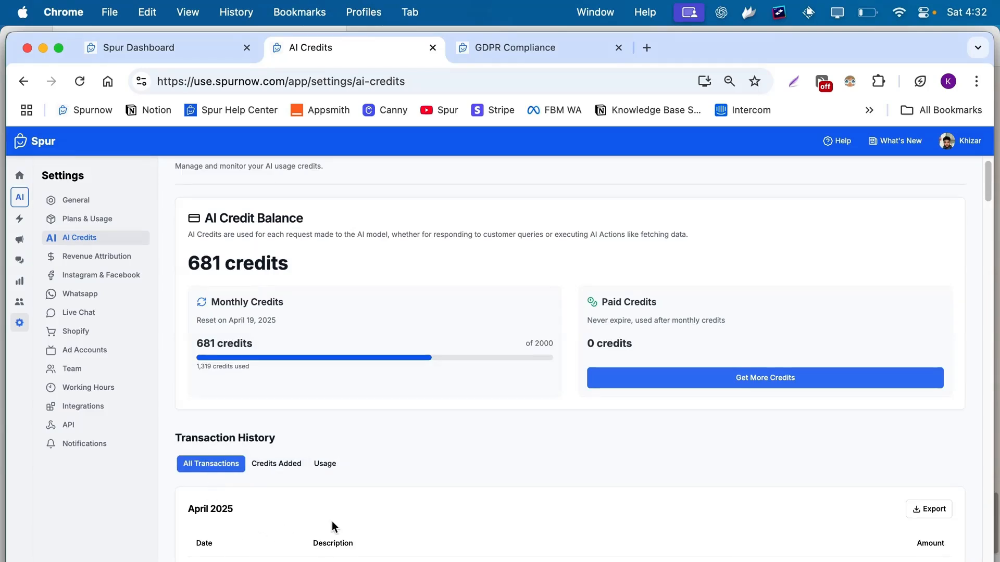
pyautogui.scroll(-3, 339, 497)
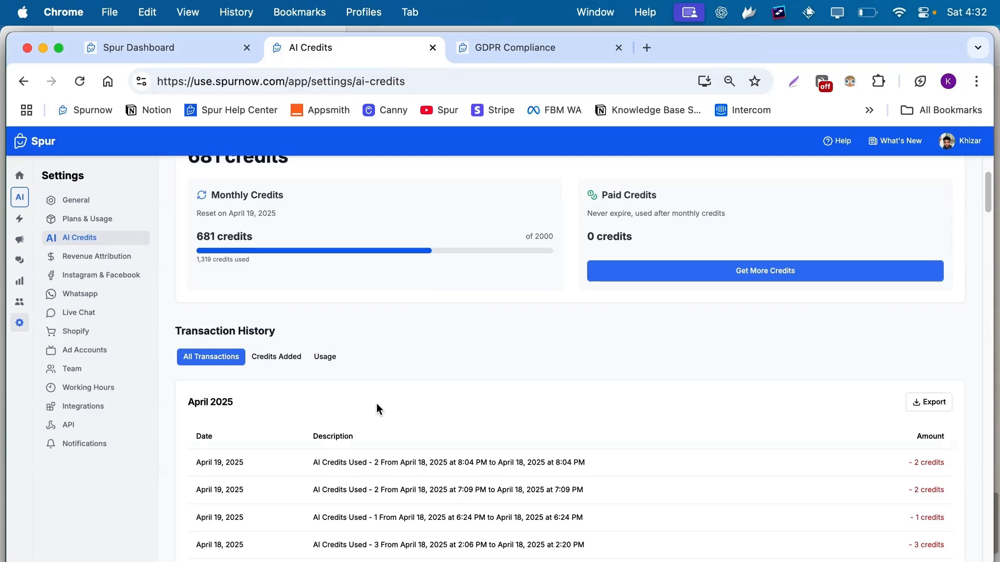
# Open Spur Expert's Data Sources page listing its 71 crawled spurnow.com pages.
pyautogui.click(20, 197)
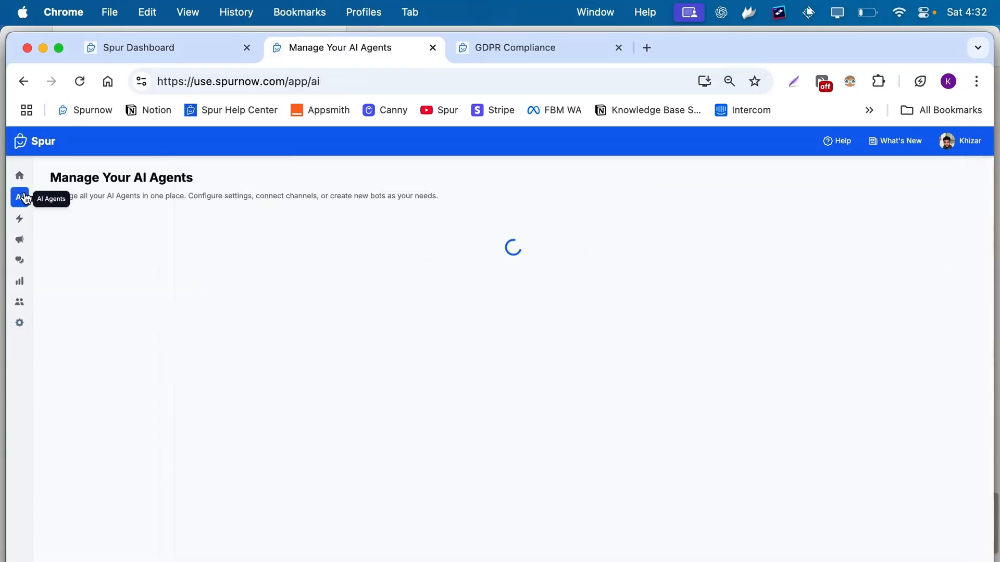
pyautogui.click(481, 323)
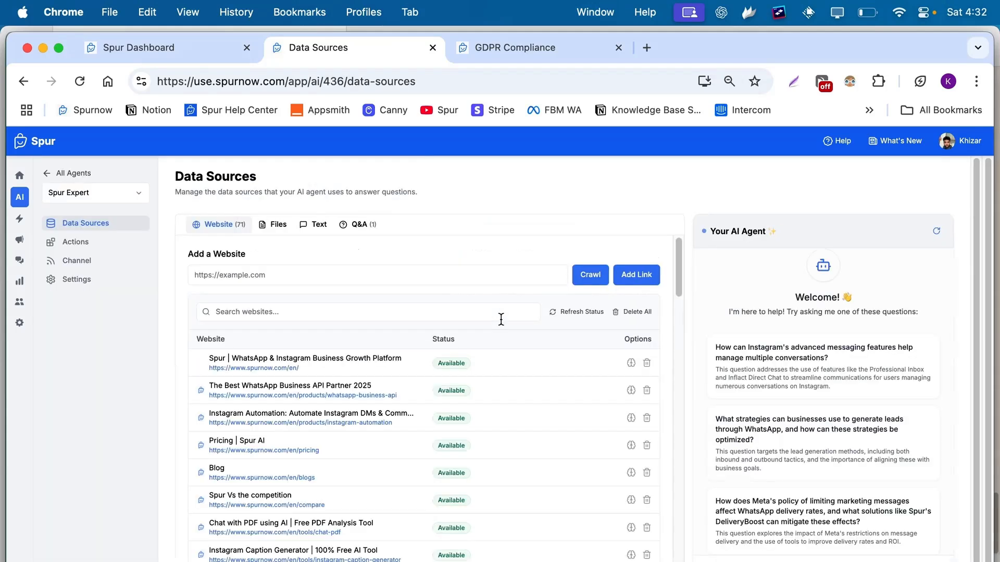